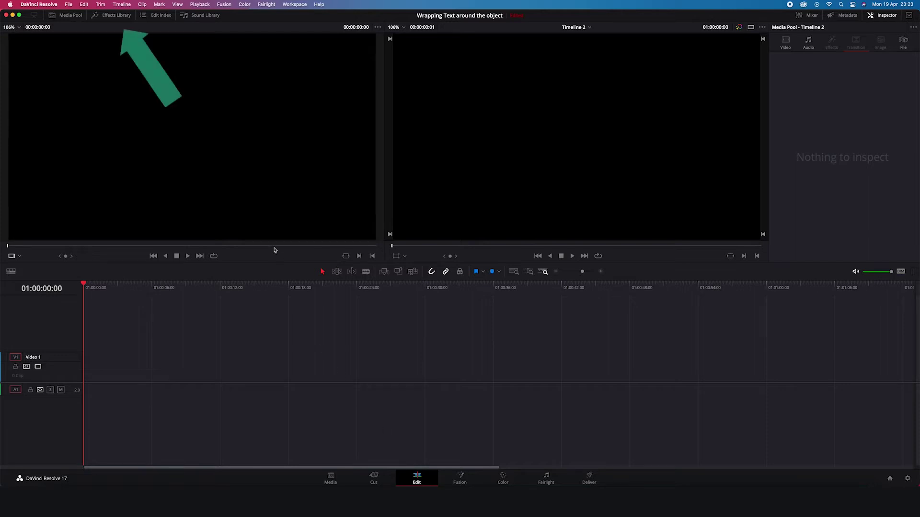
Search the Effects Library for 'Fu' and drop a Fusion Composition onto Video 1
click(120, 19)
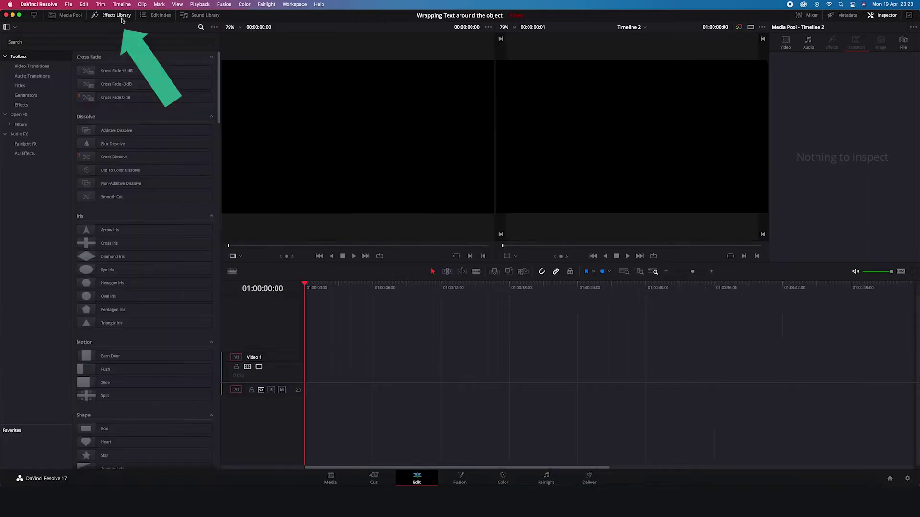
click(116, 42)
text(Fu)
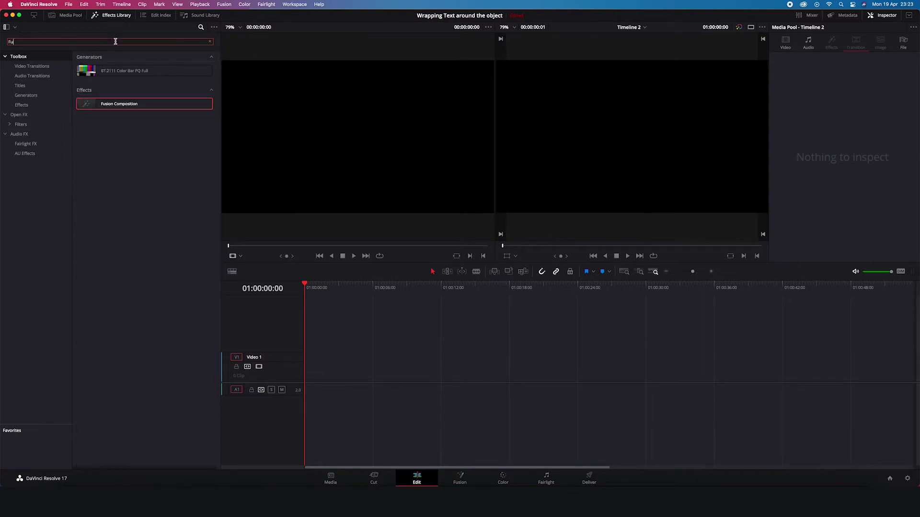
drag(118, 105, 304, 376)
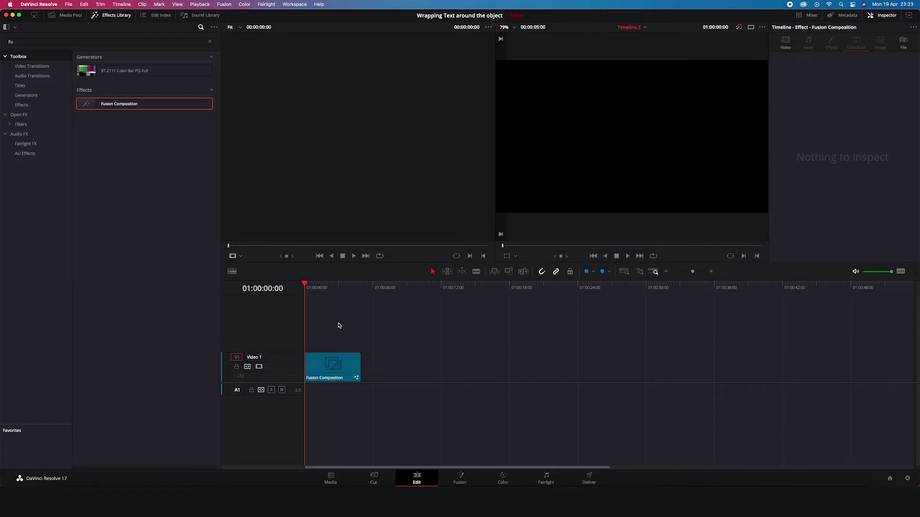
Extend the Fusion Composition clip to end at 01:00:15:00 and select it
drag(309, 289, 476, 293)
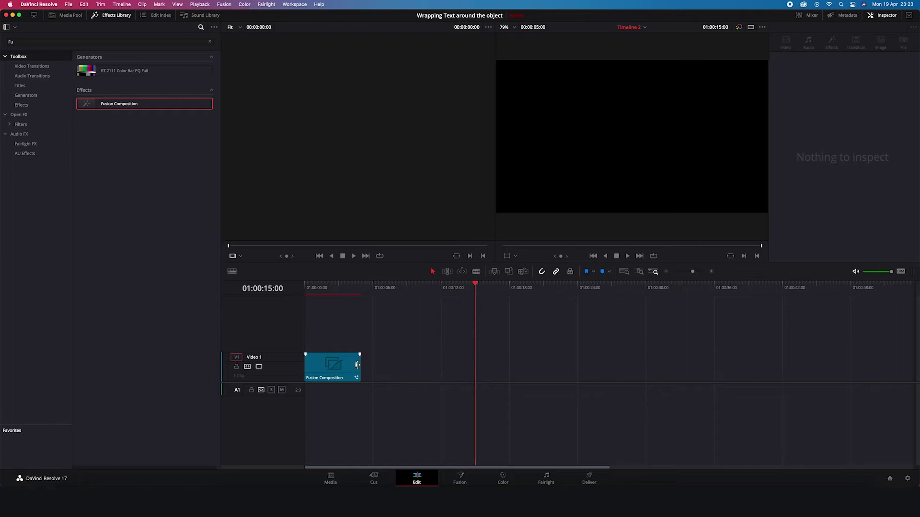
drag(358, 365, 475, 365)
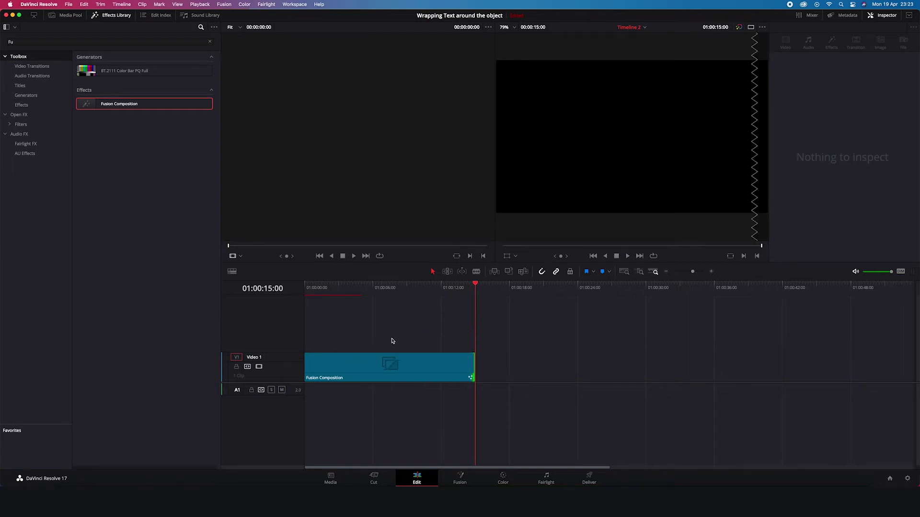
click(395, 371)
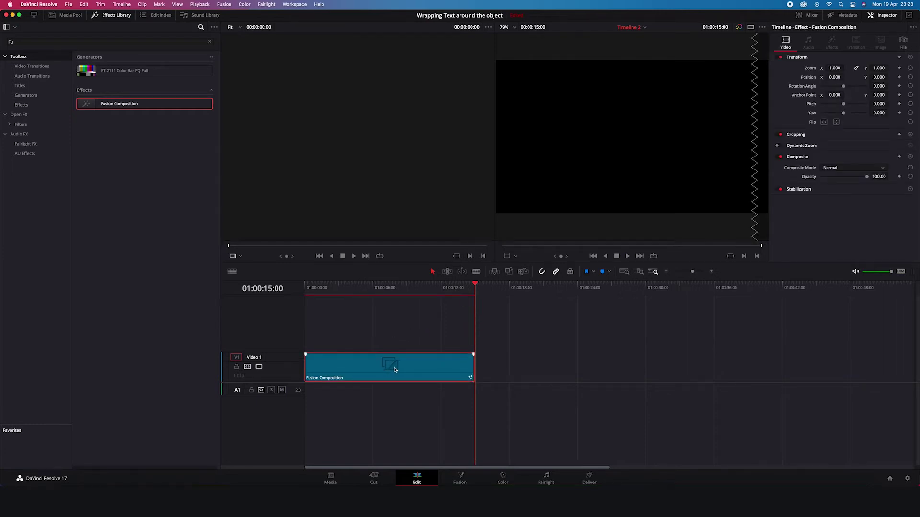
On the Fusion page, add a Shape 3D node with MediaOut1 moved to the right
click(461, 479)
drag(395, 304, 394, 266)
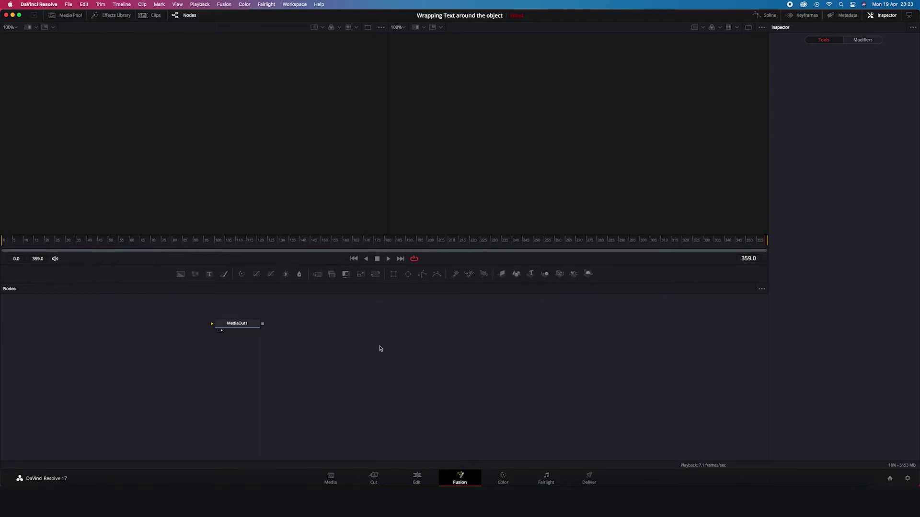
drag(240, 327, 592, 392)
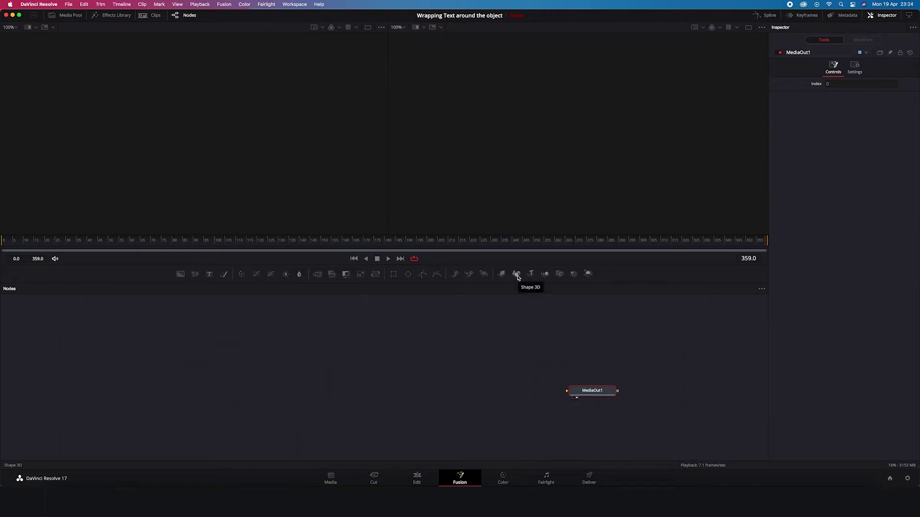
drag(517, 276, 197, 393)
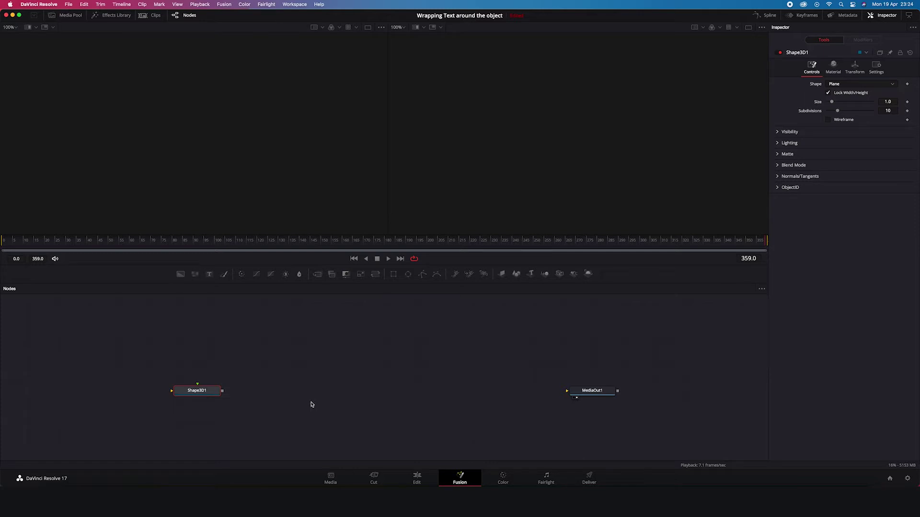
Insert a Renderer 3D node after Shape3D1, placed between Shape3D1 and MediaOut1
key(shift+space)
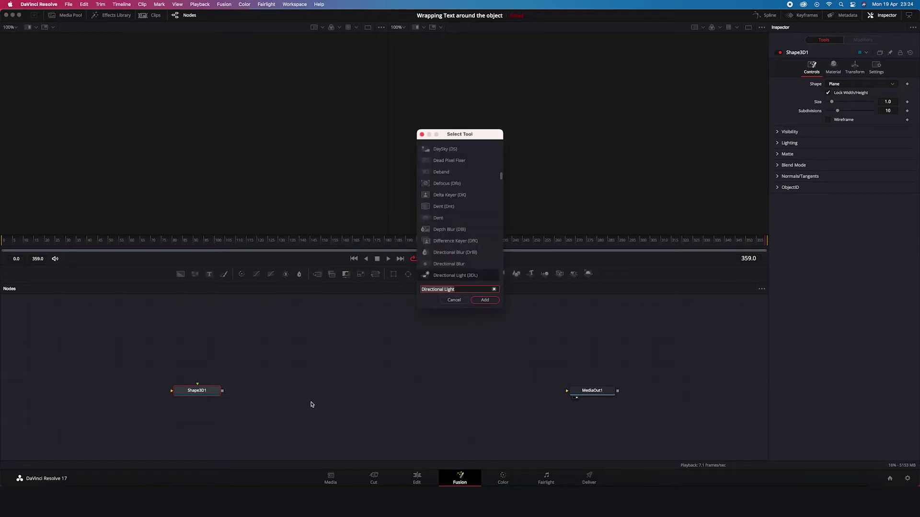
text(ren)
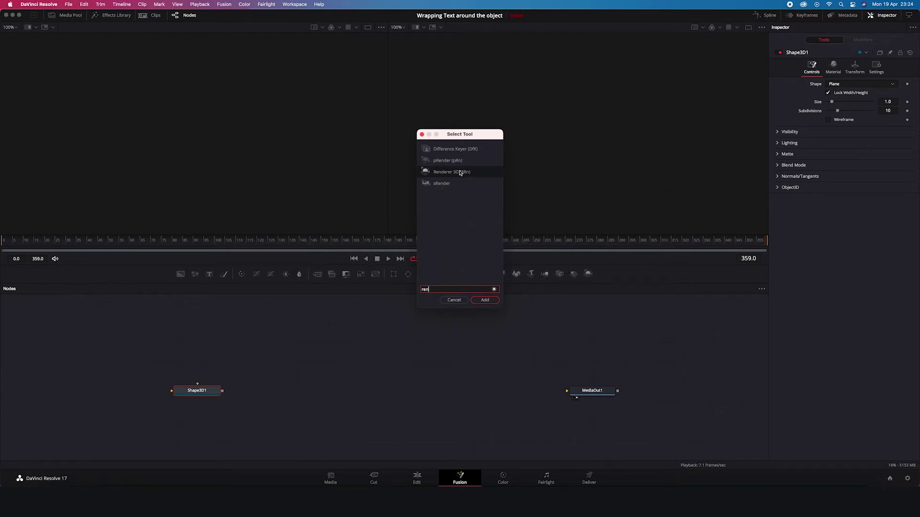
click(486, 300)
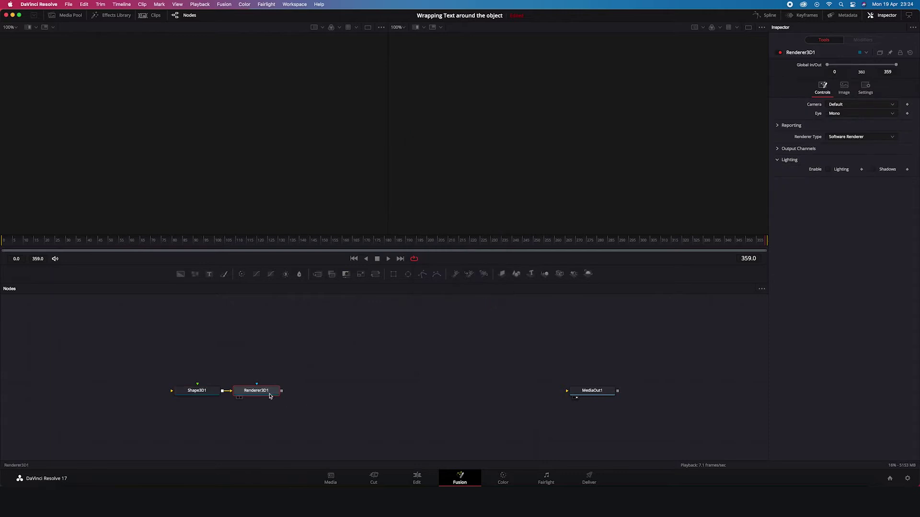
drag(270, 395, 581, 392)
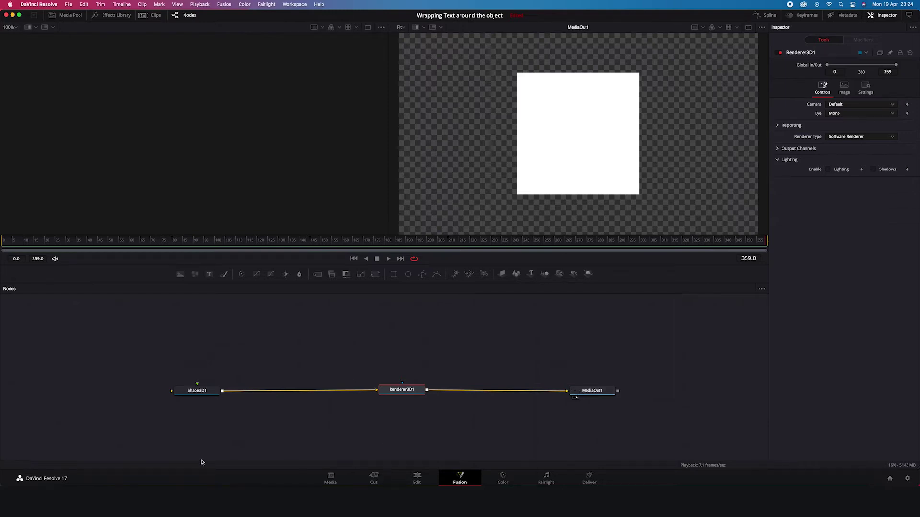
Make Shape3D1 a Sphere with Base and Height Subdivisions both at 100
click(200, 393)
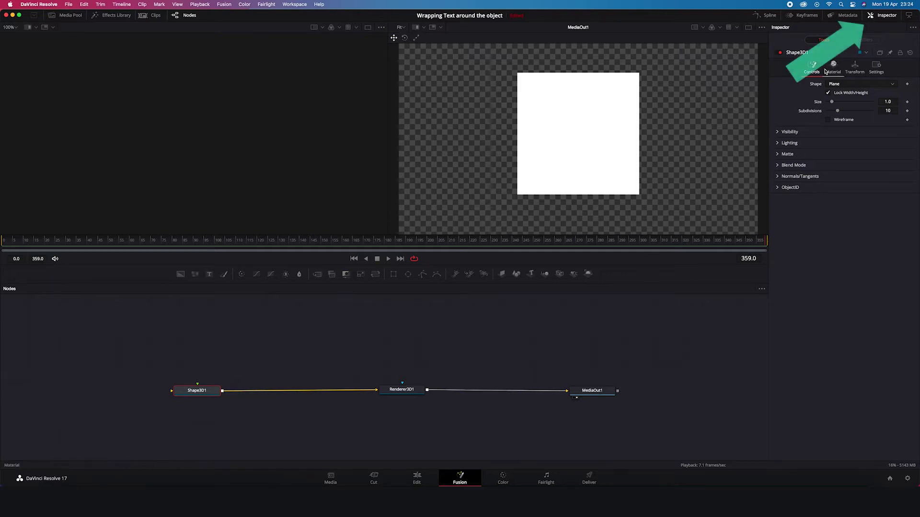
click(872, 16)
click(872, 17)
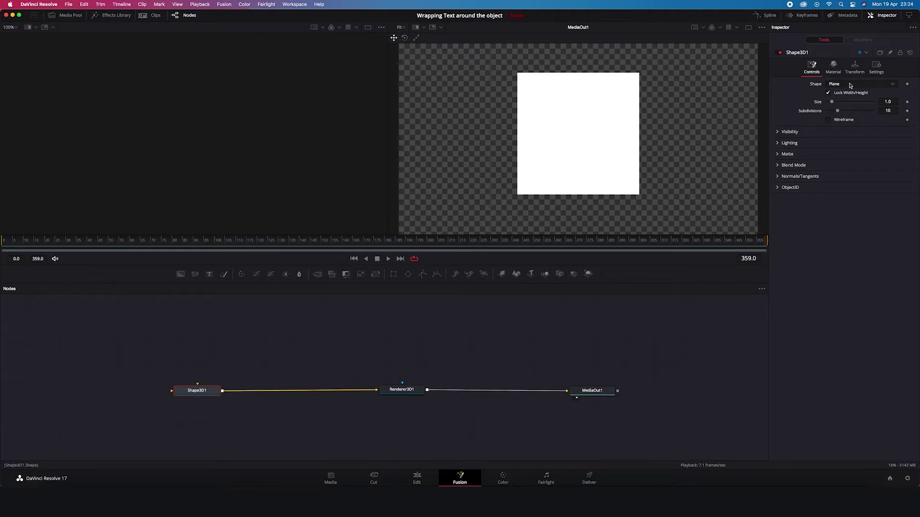
click(892, 87)
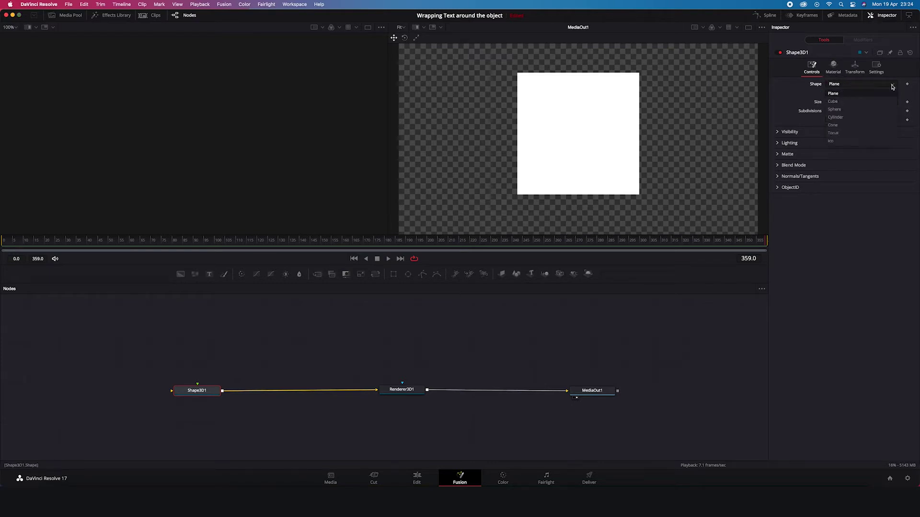
click(872, 111)
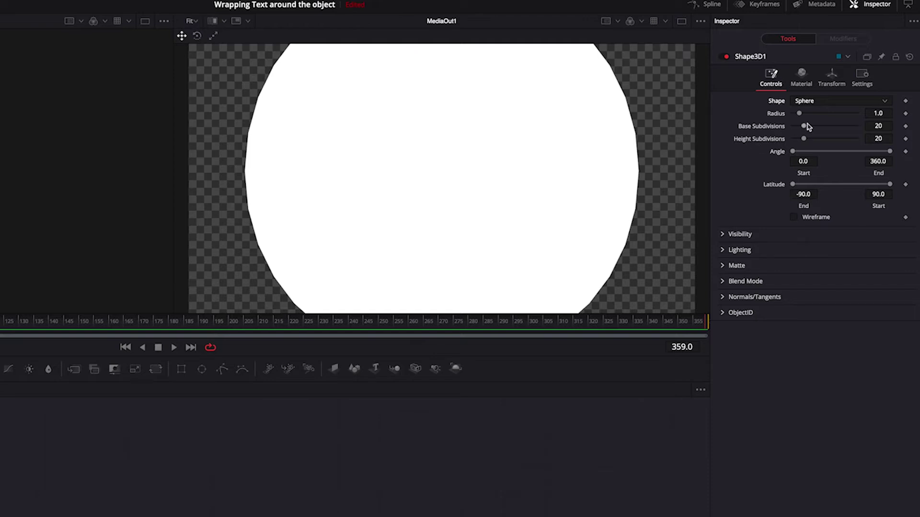
drag(803, 125, 857, 126)
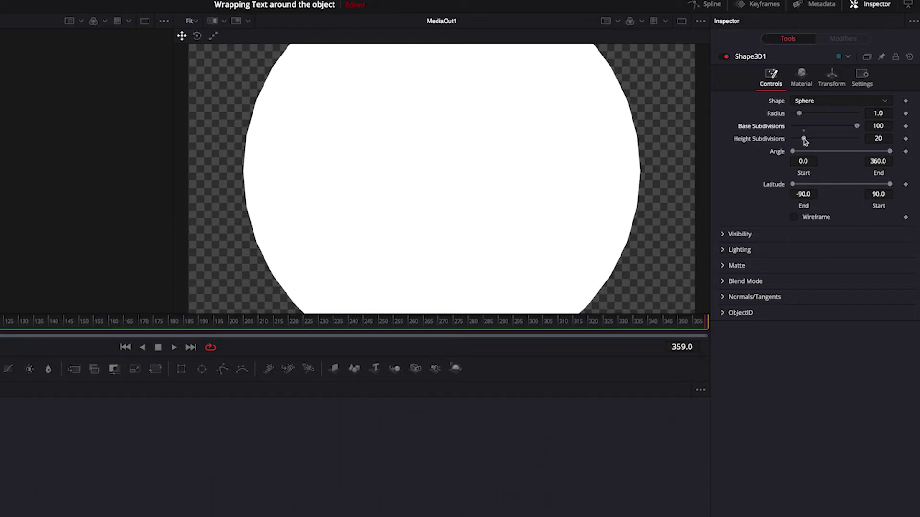
drag(804, 139, 856, 138)
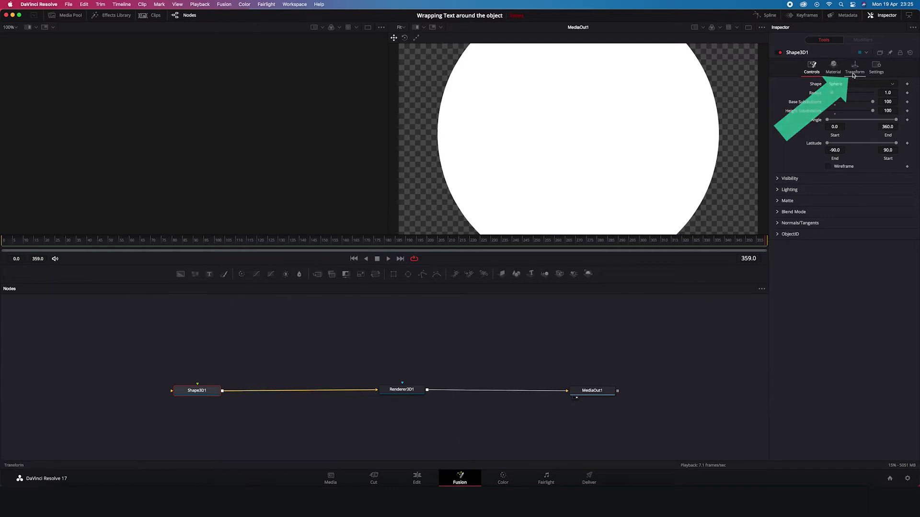
Scale the sphere down to 0.513 so it sits inside the frame
click(854, 72)
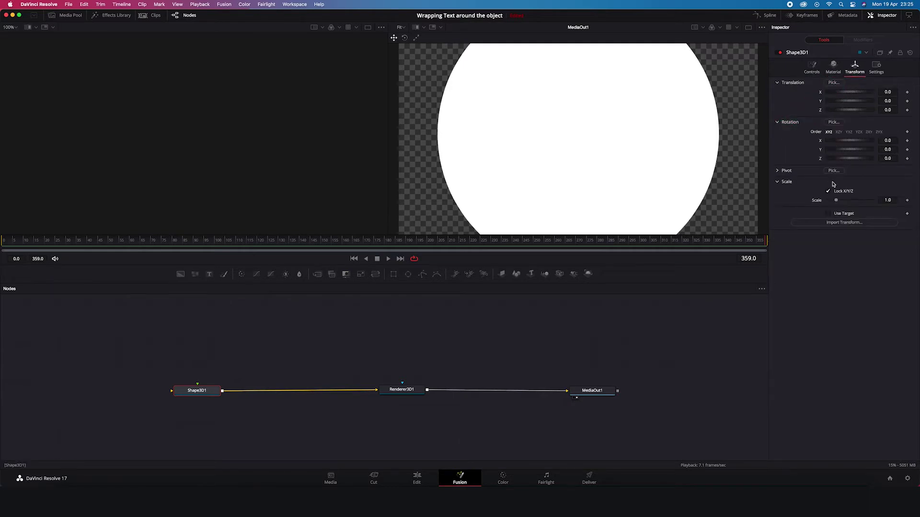
drag(837, 201, 832, 205)
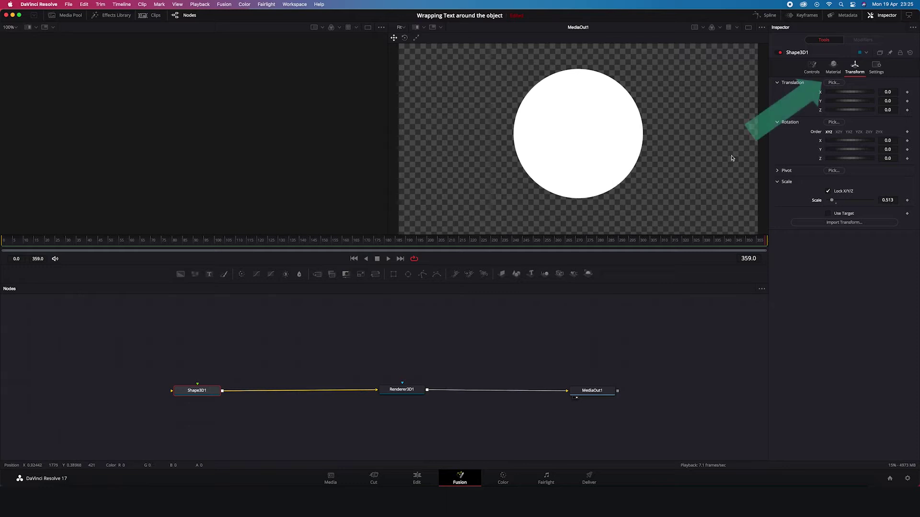
click(831, 72)
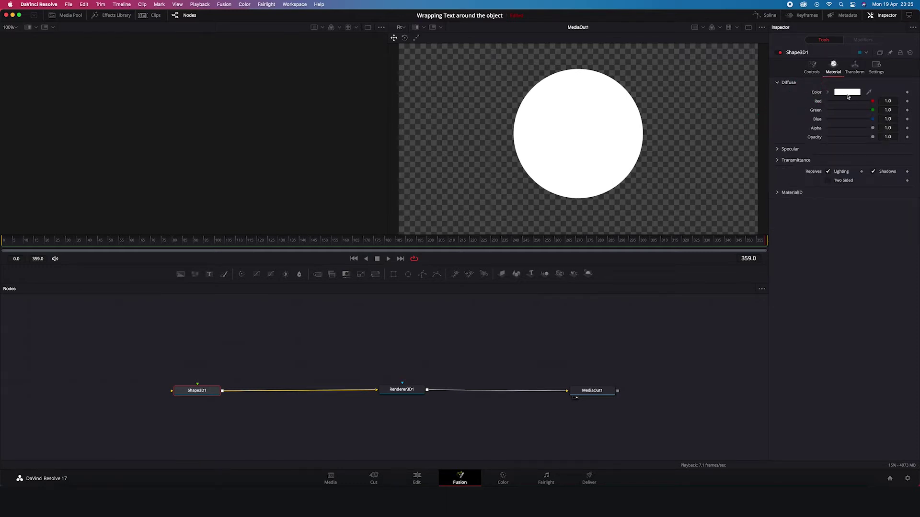
Try pink and blue diffuse colours on the sphere, then reset the diffuse colour to white
click(847, 95)
drag(646, 237, 625, 238)
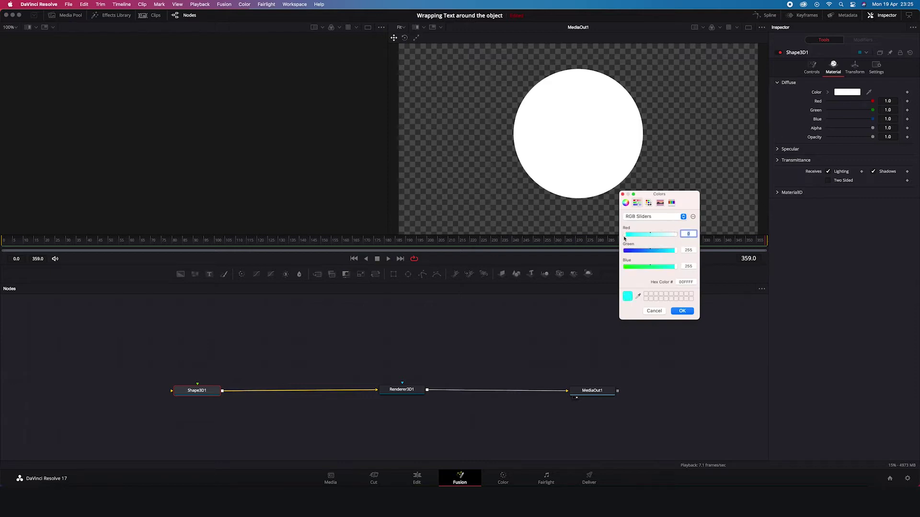
click(625, 202)
click(683, 243)
drag(683, 242, 669, 234)
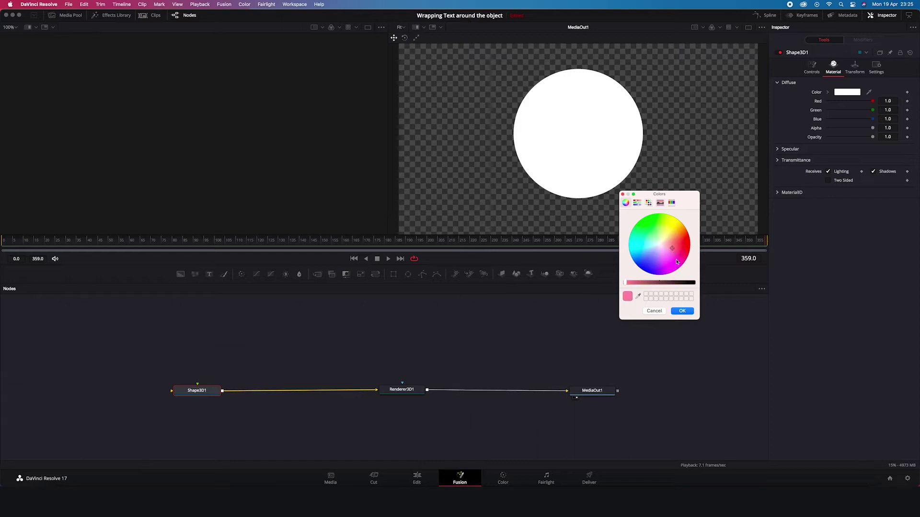
click(682, 312)
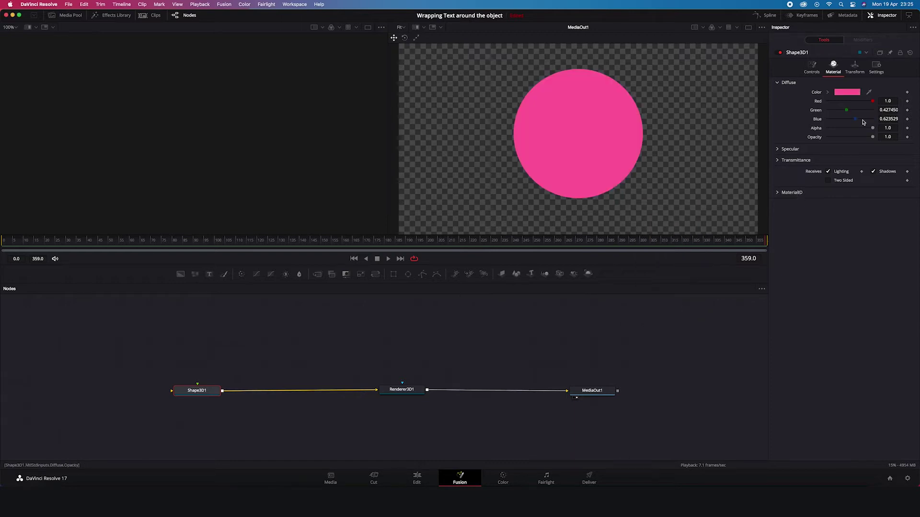
mouse_move(872, 103)
mouse_down()
mouse_move(827, 102)
mouse_move(872, 103)
mouse_move(831, 106)
mouse_move(860, 120)
mouse_move(825, 122)
mouse_move(879, 120)
mouse_up()
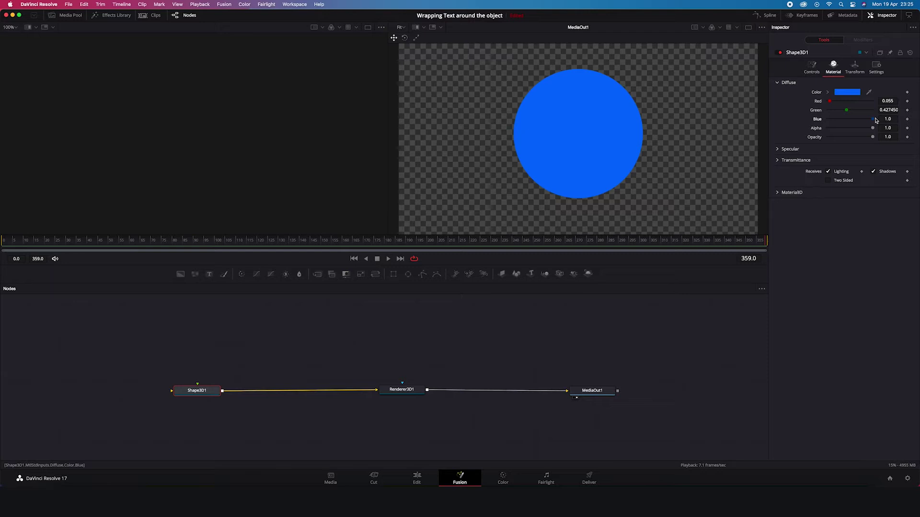
double_click(875, 120)
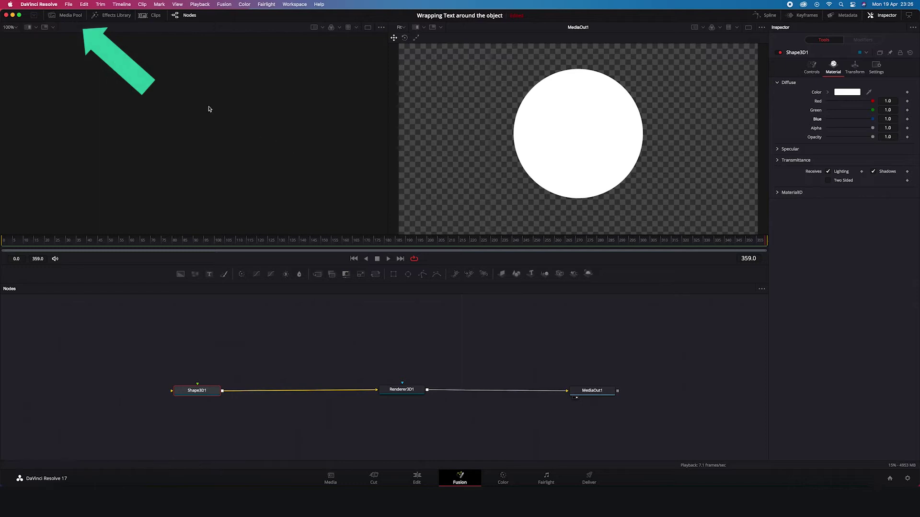
Add the abstract-grunge image from the Media Pool as a MediaIn1 texture for Shape3D1
click(73, 17)
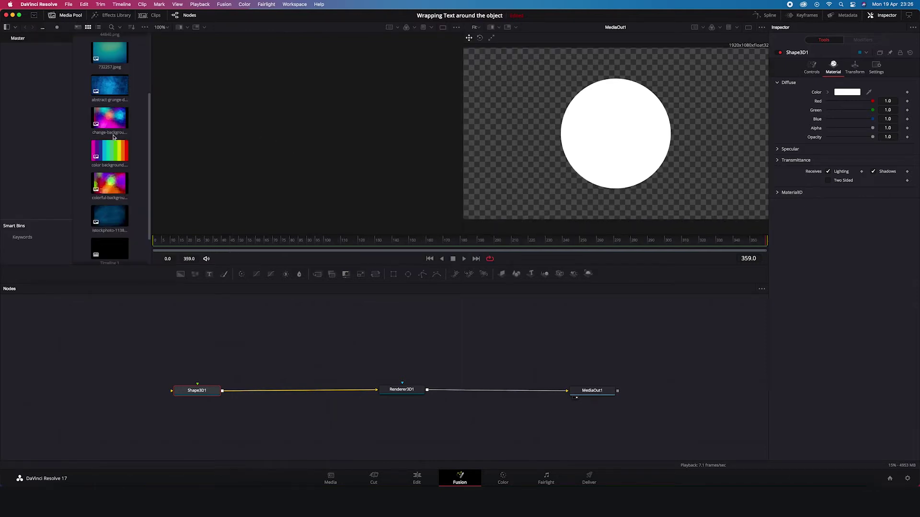
scroll(114, 138, down, 2)
scroll(114, 138, up, 5)
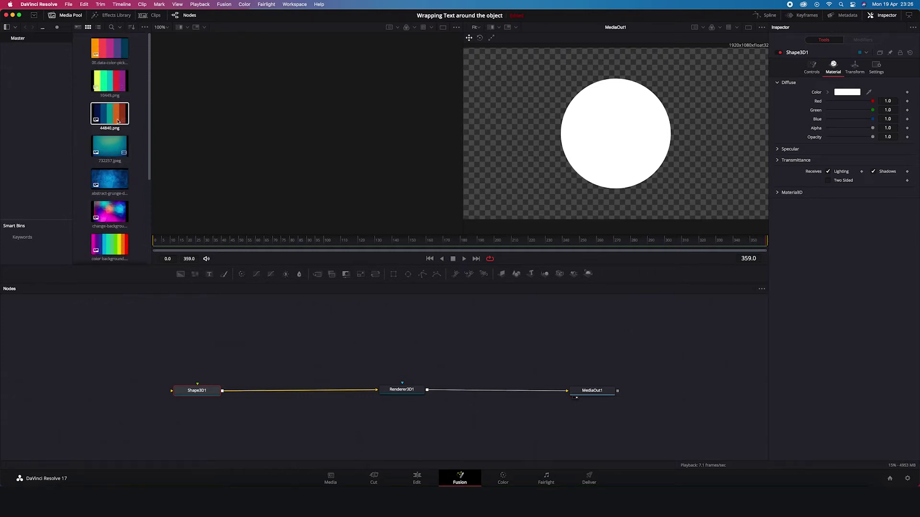
scroll(117, 138, down, 2)
click(118, 137)
drag(118, 138, 205, 392)
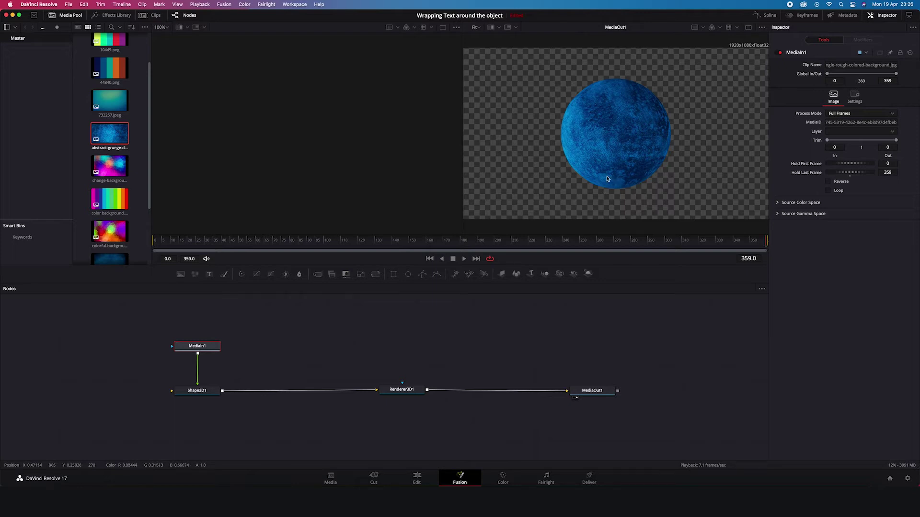
Rotate Shape3D1 to Y -93.9, bringing the texture seam to the front
click(201, 395)
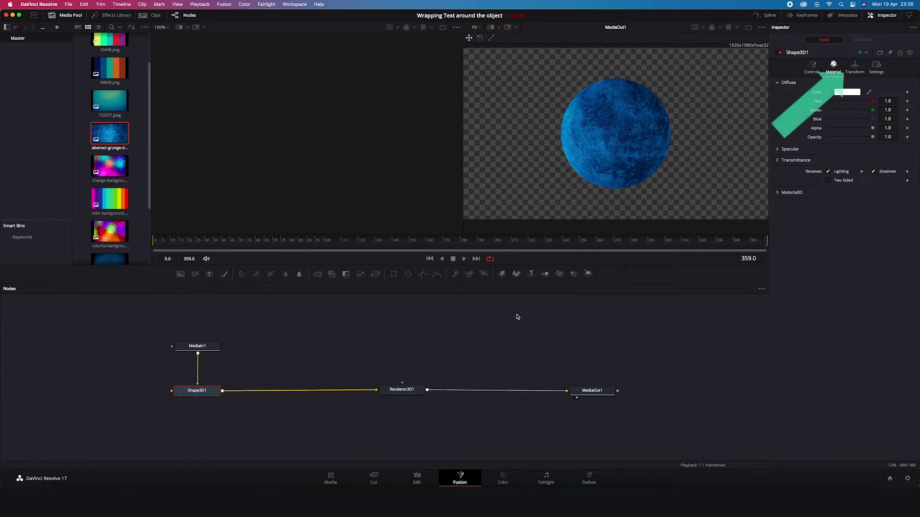
click(860, 67)
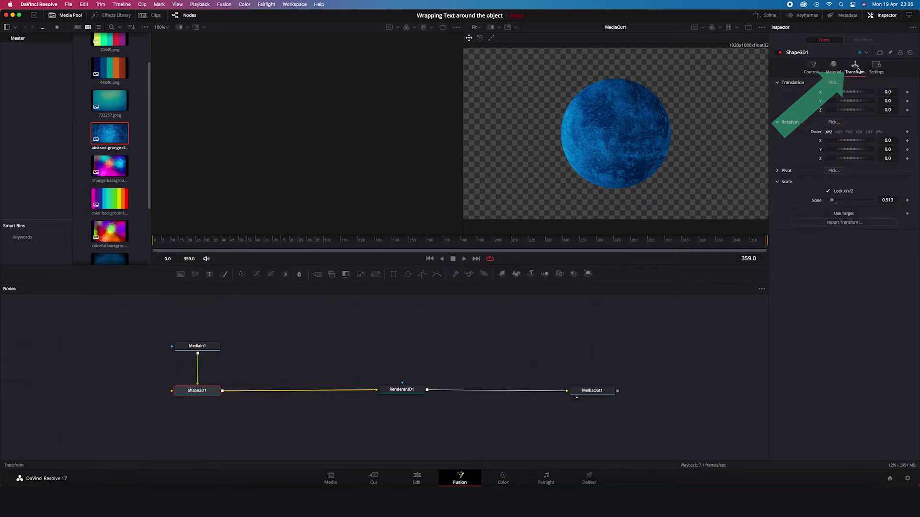
drag(858, 152, 845, 153)
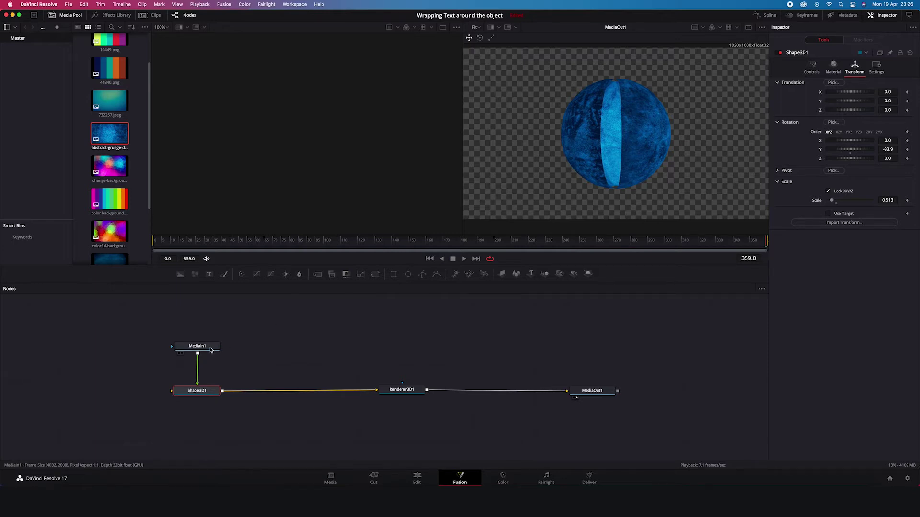
click(210, 350)
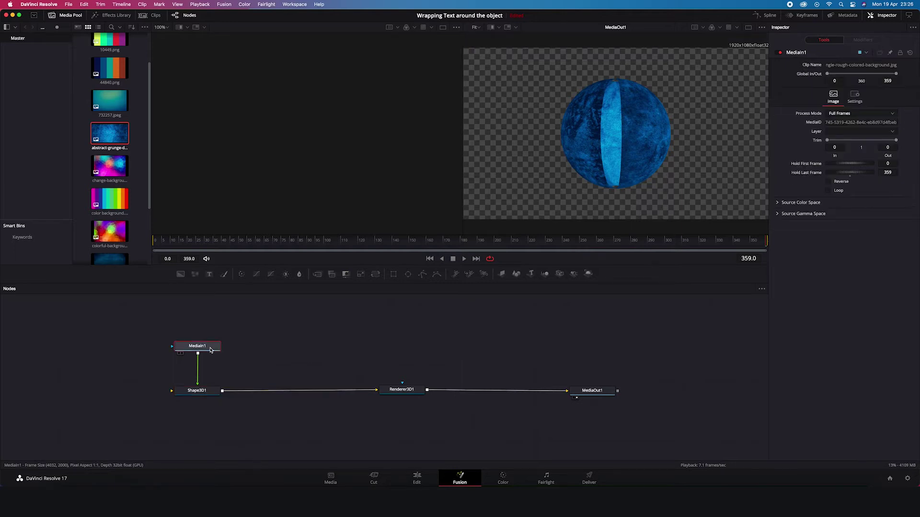
Insert a Transform node between MediaIn1 and Shape3D1
key(shift+space)
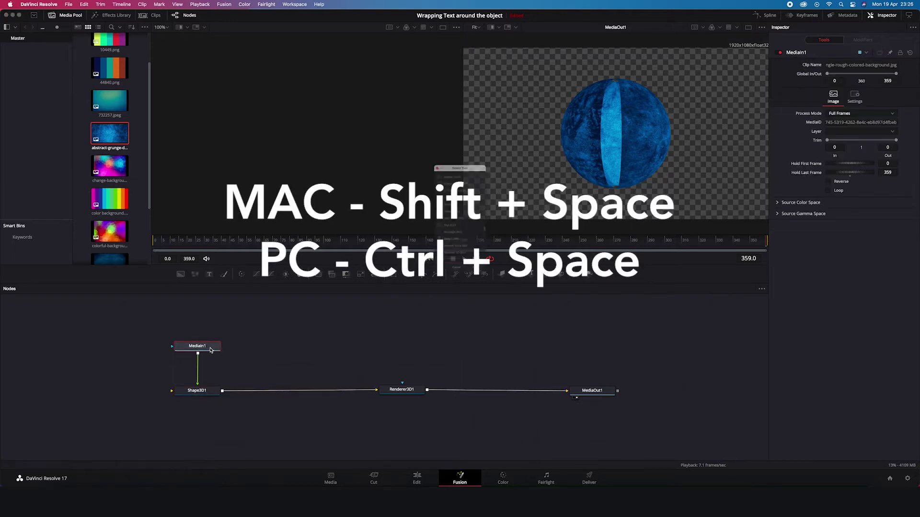
text(ren)
key(BackSpace)
key(BackSpace)
key(BackSpace)
text(tr)
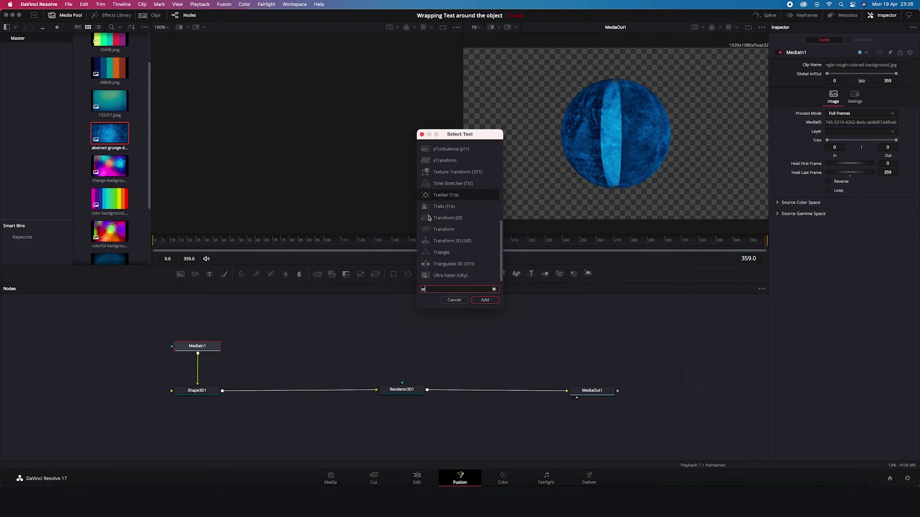
text(ansform)
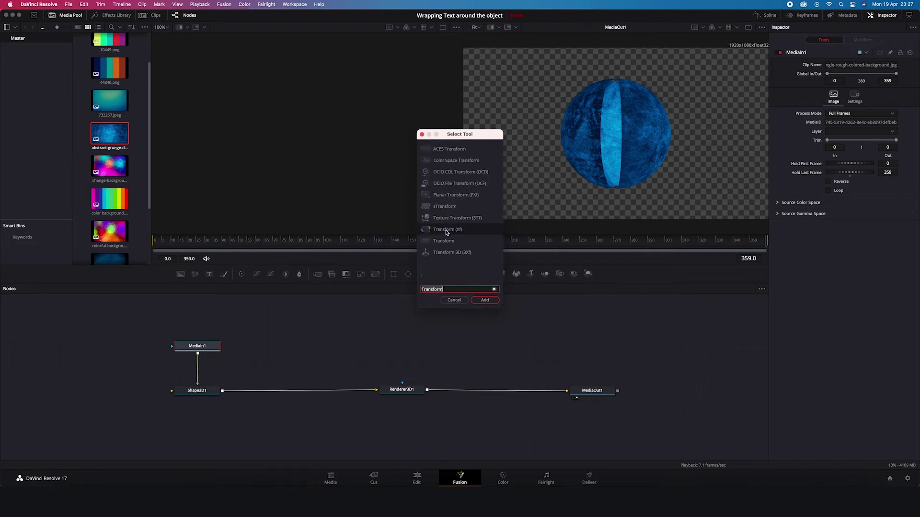
click(485, 300)
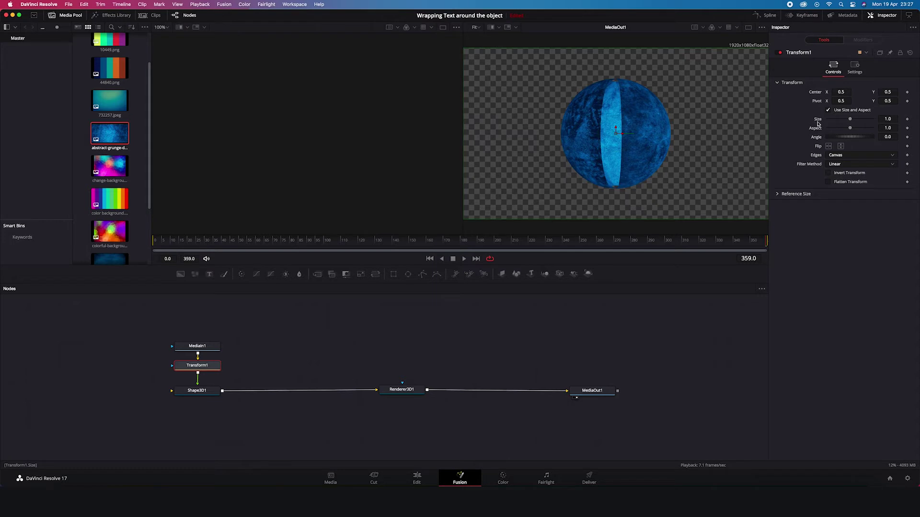
Shrink the texture Size to 0.5 and turn the sphere to Y -446.1 to check the wrap
mouse_move(850, 120)
mouse_down()
mouse_move(832, 122)
mouse_move(851, 118)
mouse_up()
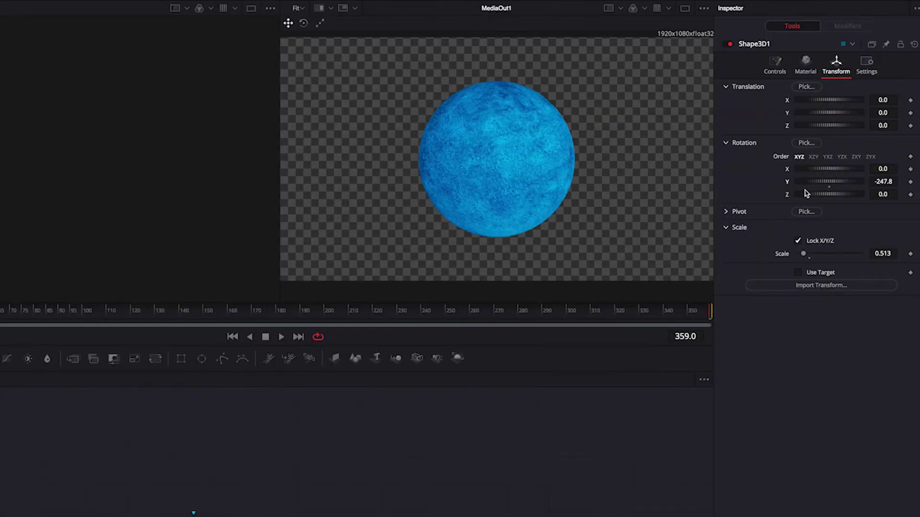
drag(796, 192, 766, 199)
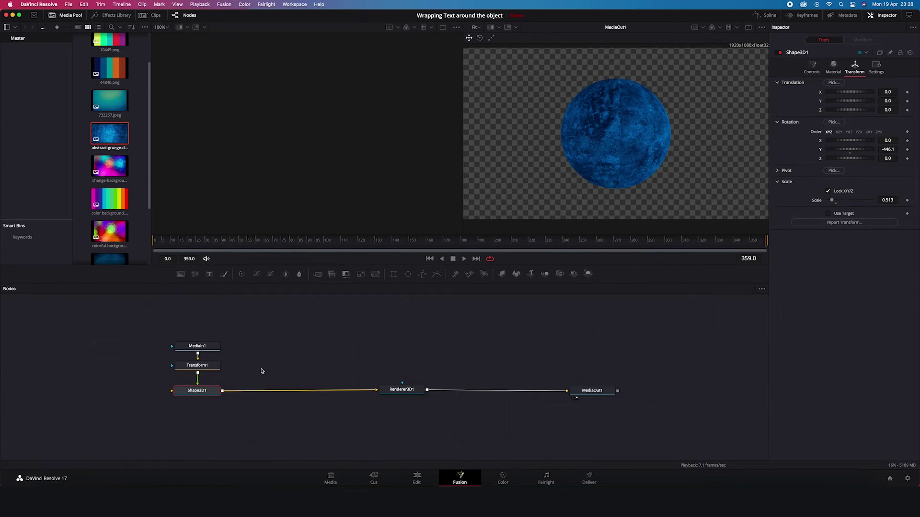
click(209, 350)
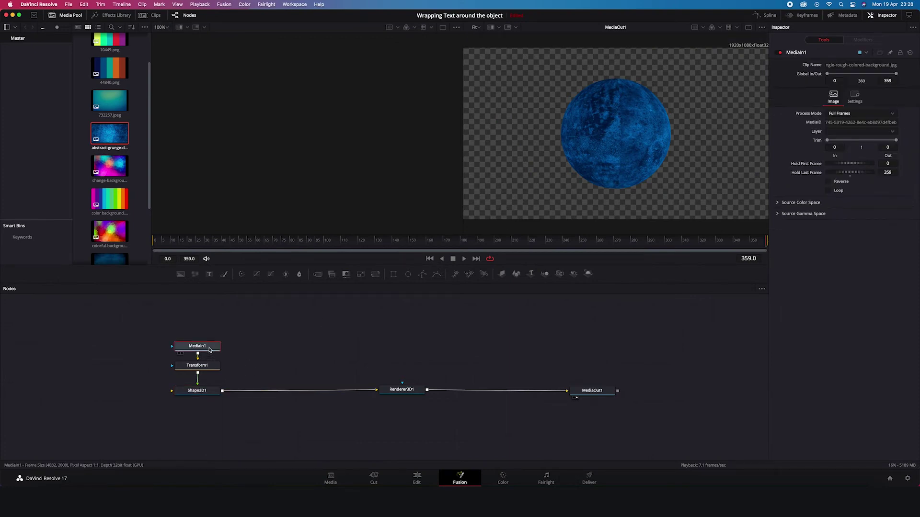
Replace the grunge image with the colorful background image and spin the sphere to preview it
key(Delete)
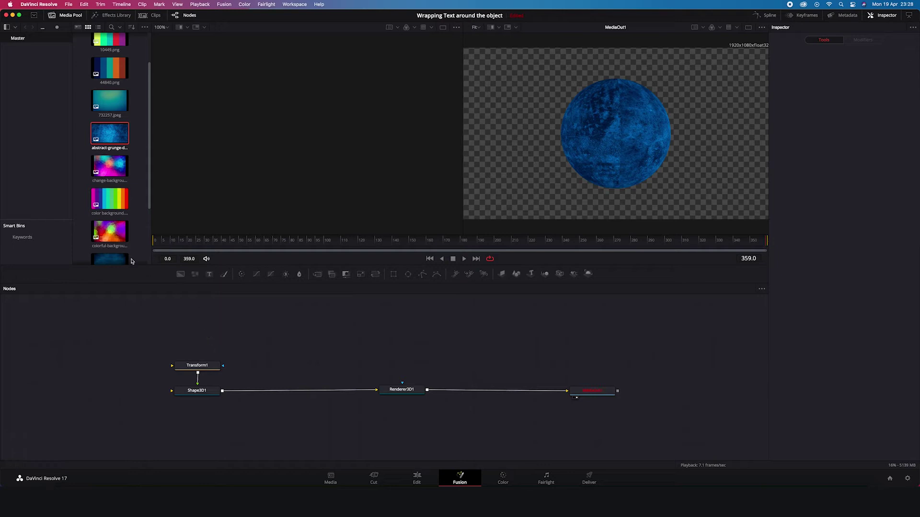
drag(110, 231, 209, 372)
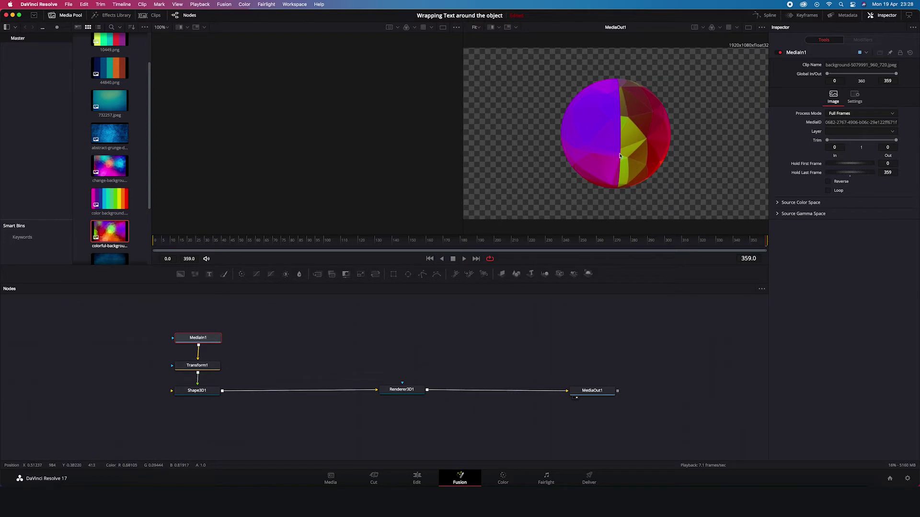
click(194, 392)
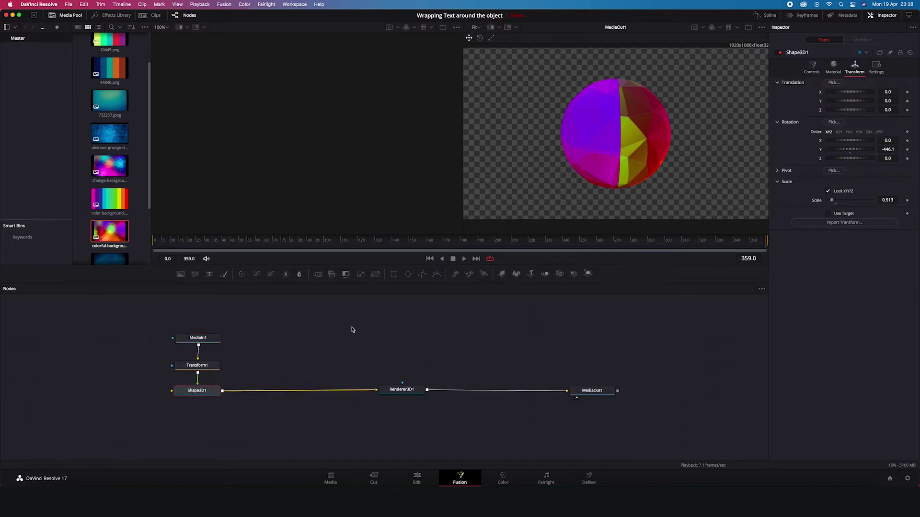
mouse_move(848, 151)
mouse_down()
mouse_move(819, 158)
mouse_move(834, 154)
mouse_up()
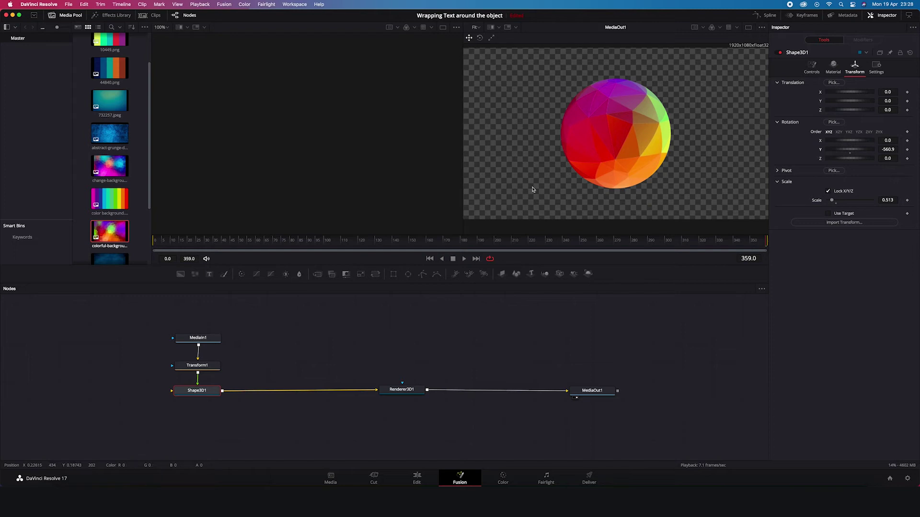
Swap in 'color background.jpg' instead and spin the sphere to Y -811.3
click(197, 339)
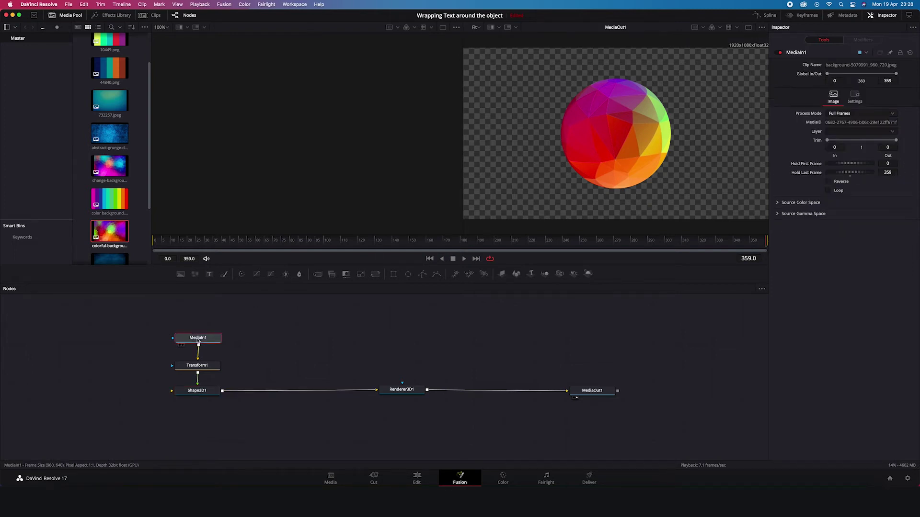
key(Delete)
drag(110, 199, 209, 367)
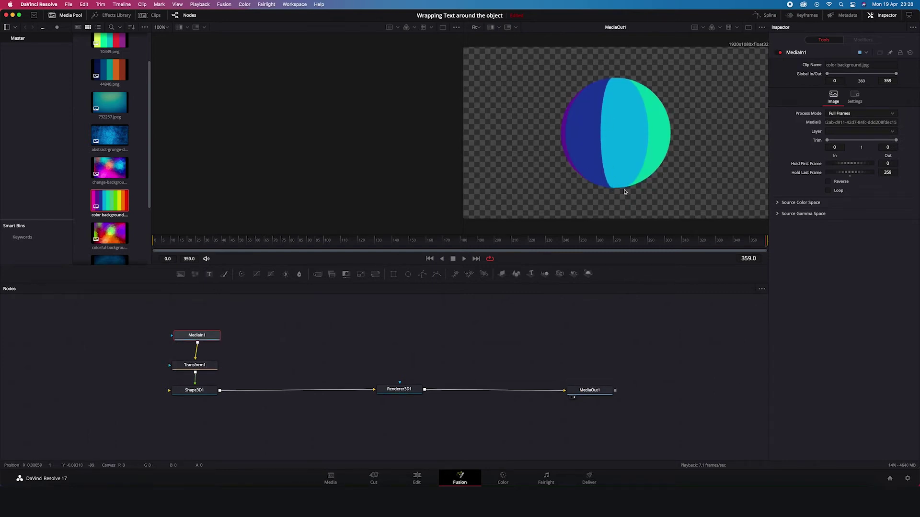
click(206, 389)
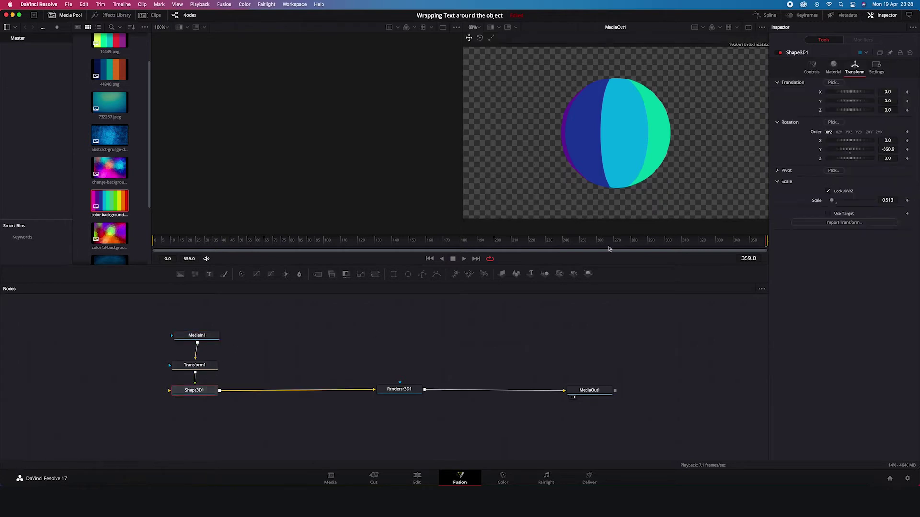
drag(860, 151, 824, 158)
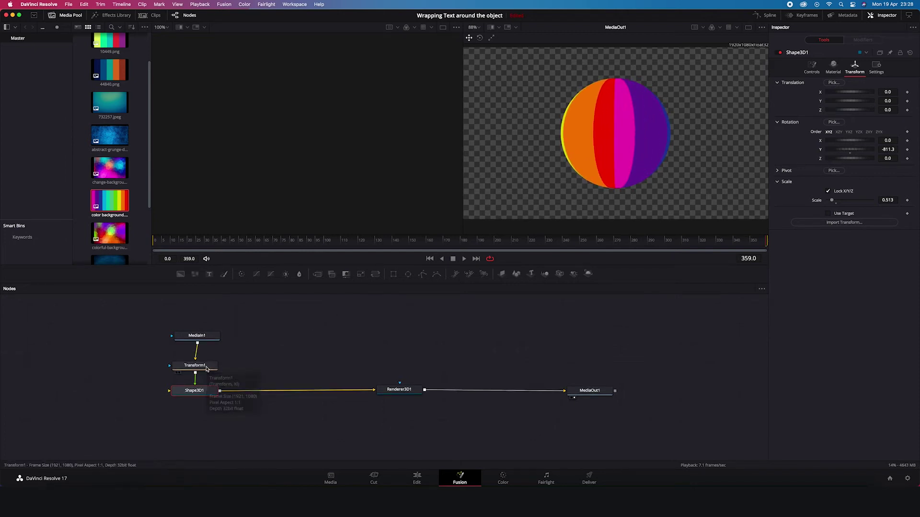
Return Transform1 Size to about 1.0 and reset Shape3D1's X, Y and Z rotation to 0
click(207, 369)
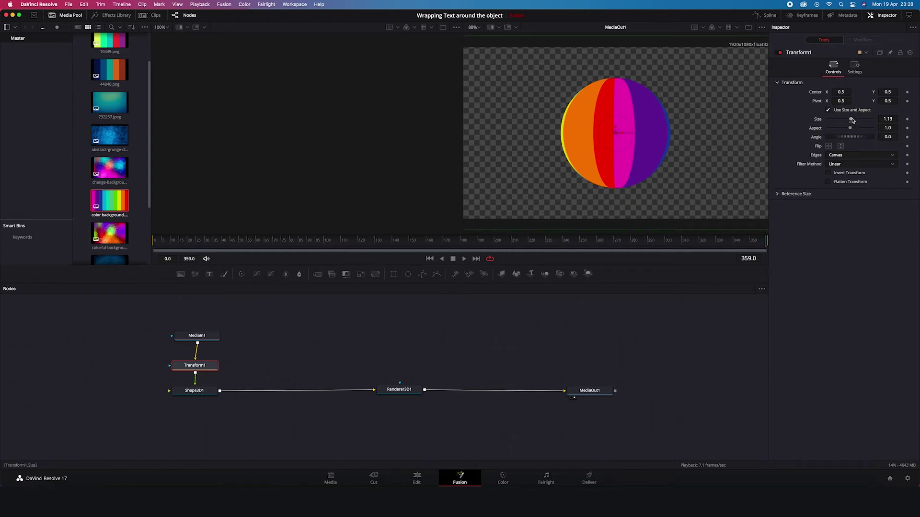
drag(850, 119, 852, 121)
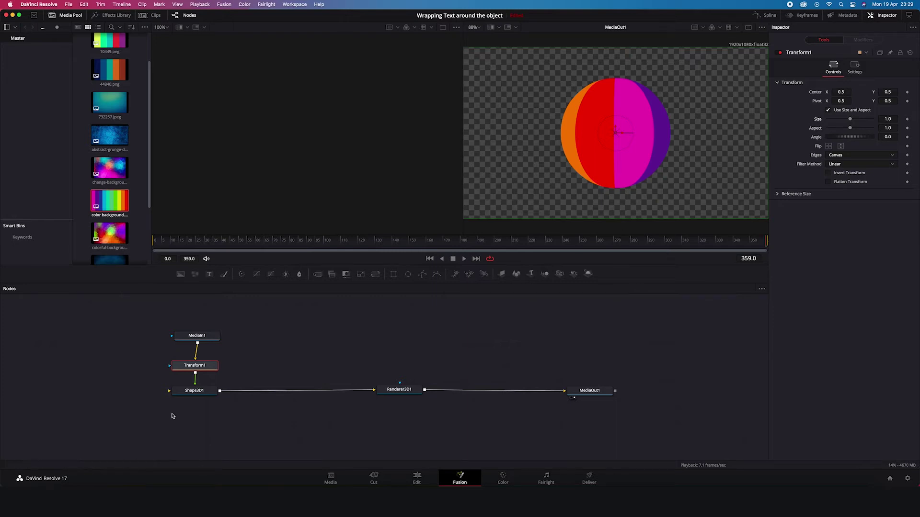
click(197, 391)
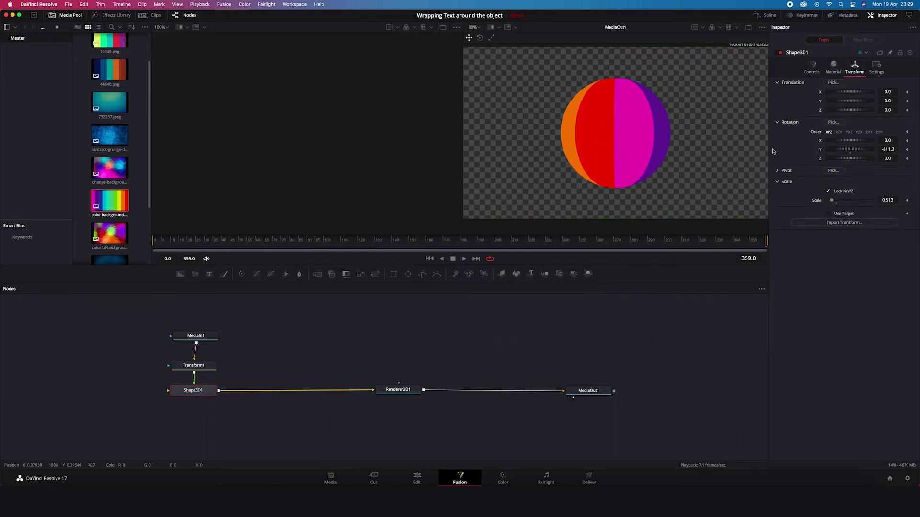
drag(857, 153, 830, 206)
double_click(869, 149)
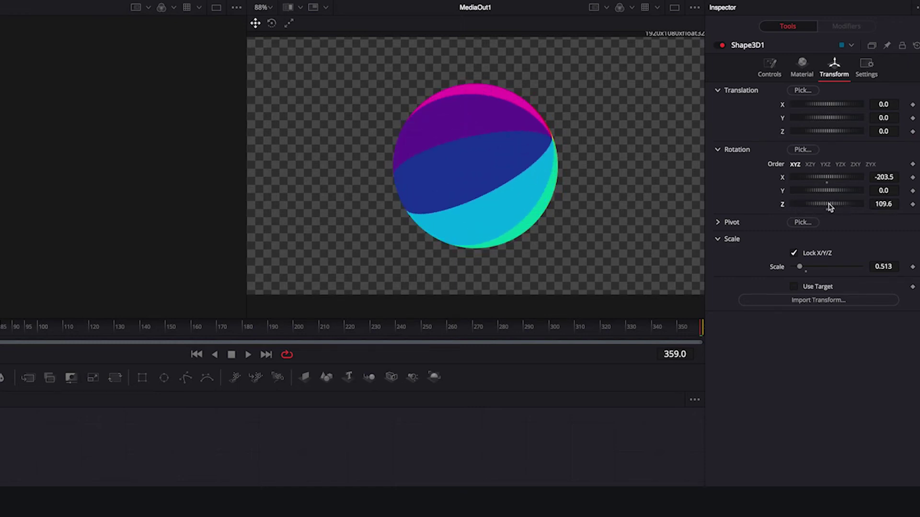
double_click(831, 206)
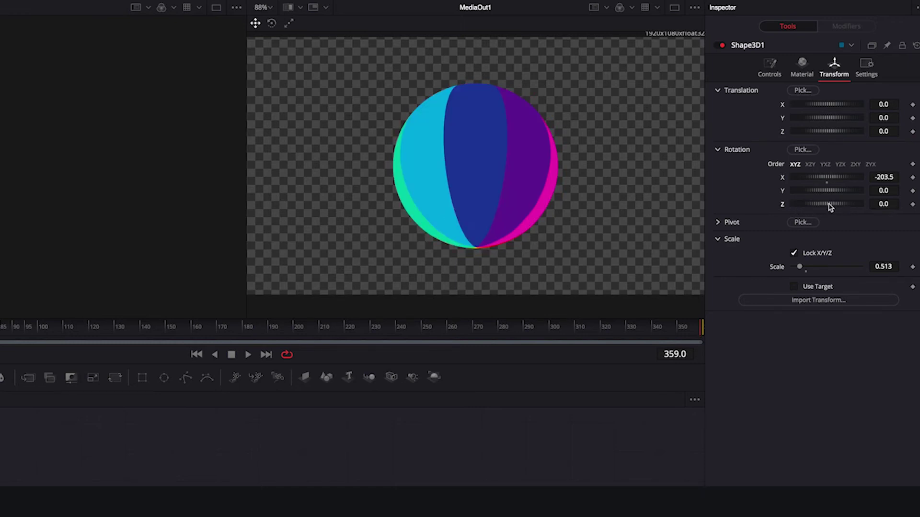
double_click(829, 177)
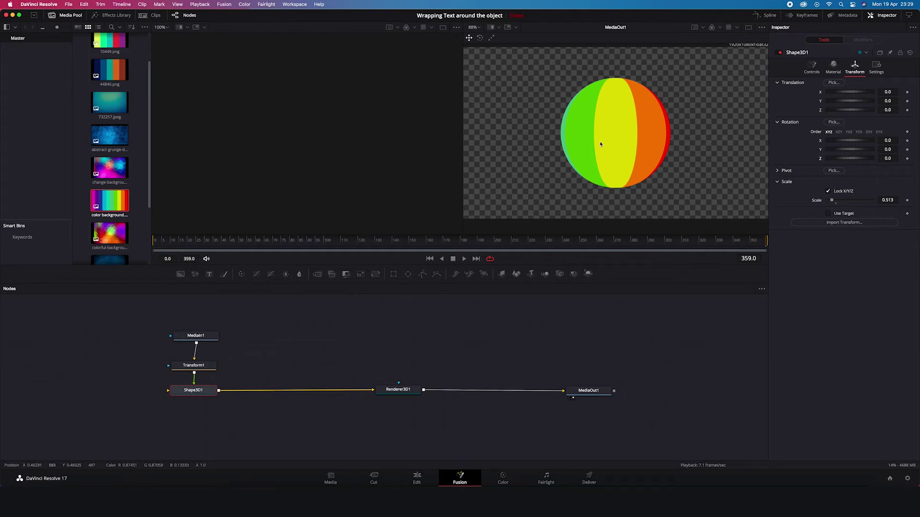
Add a Color Corrector node after MediaIn1
drag(207, 337, 207, 330)
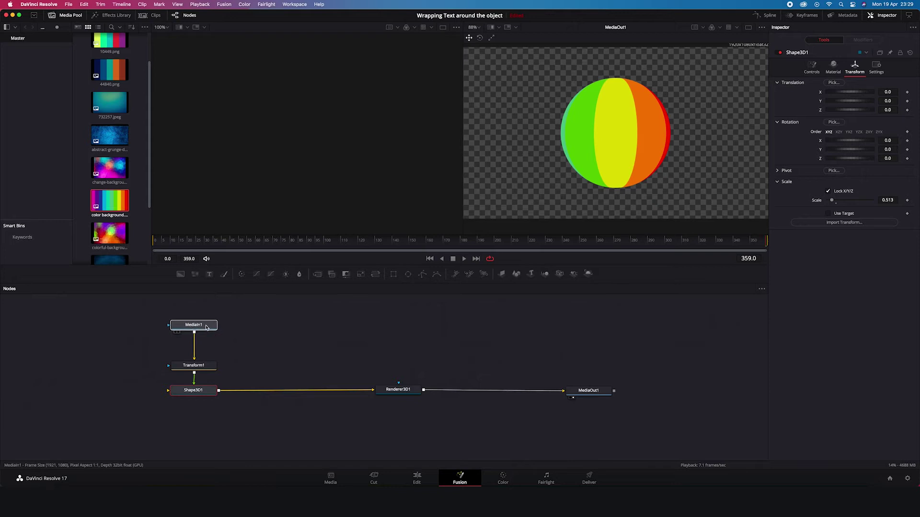
click(207, 327)
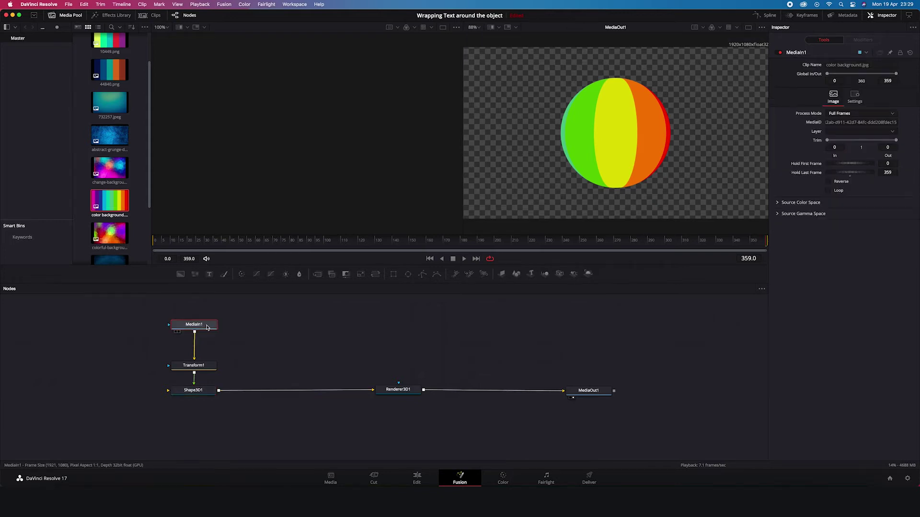
key(shift+space)
text(color)
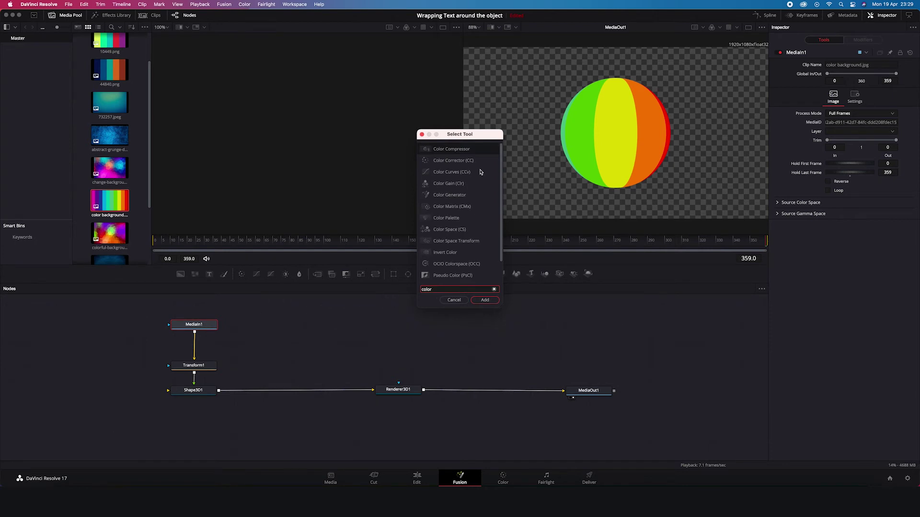
click(462, 163)
click(484, 301)
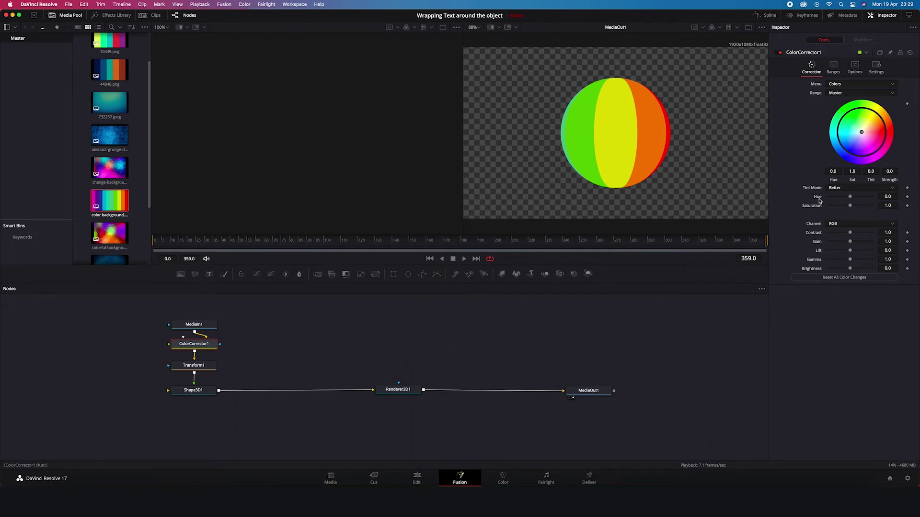
Test hue and contrast, then tint the stripes warm orange-red at strength 0.5827
mouse_move(850, 198)
mouse_down()
mouse_move(877, 197)
mouse_move(844, 202)
mouse_up()
double_click(844, 202)
drag(850, 232, 858, 260)
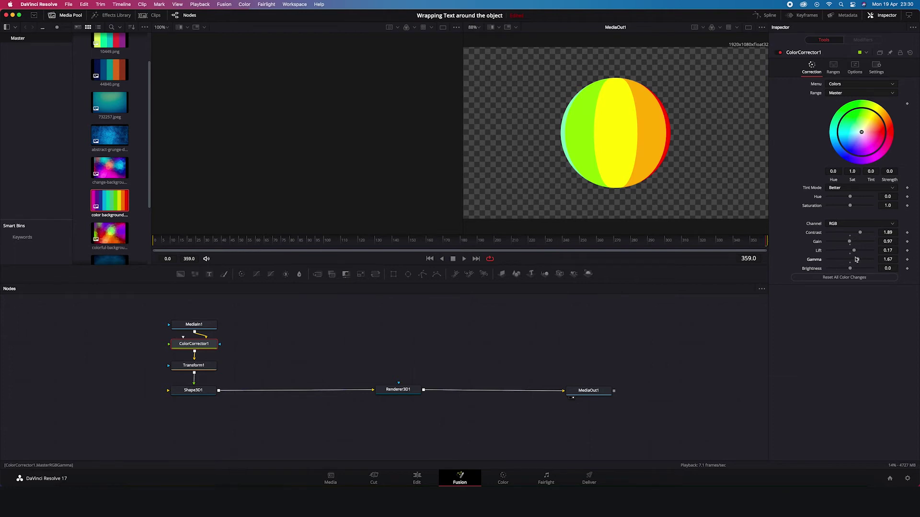
key(super+z)
key(super+z)
key(super+z)
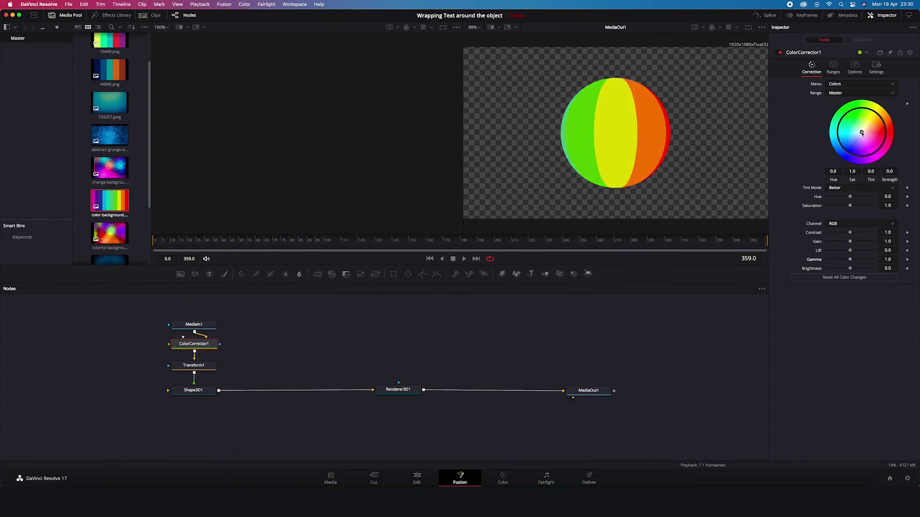
mouse_move(861, 133)
mouse_down()
mouse_move(879, 138)
mouse_move(864, 120)
mouse_move(844, 126)
mouse_move(849, 154)
mouse_move(868, 153)
mouse_move(879, 128)
mouse_up()
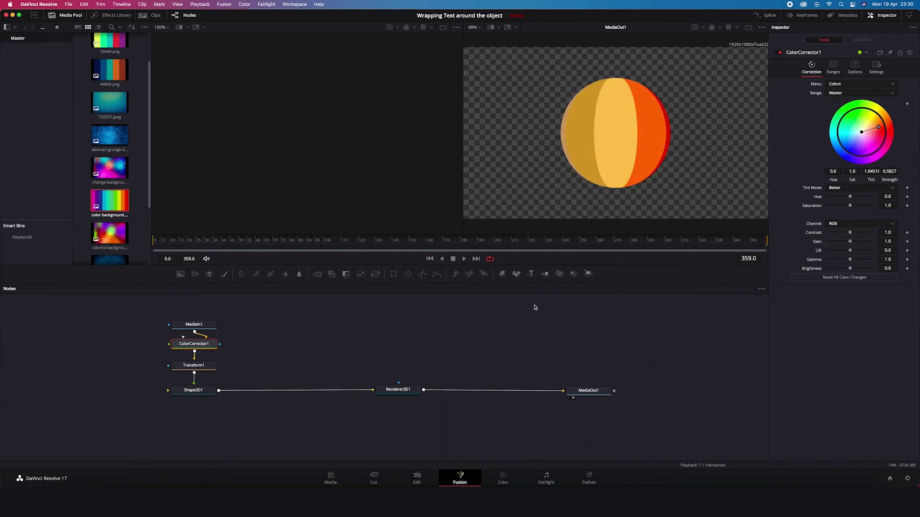
Select the Shape3D1 sphere, rotate it on Y and tilt it to 28.7 on Z
click(197, 392)
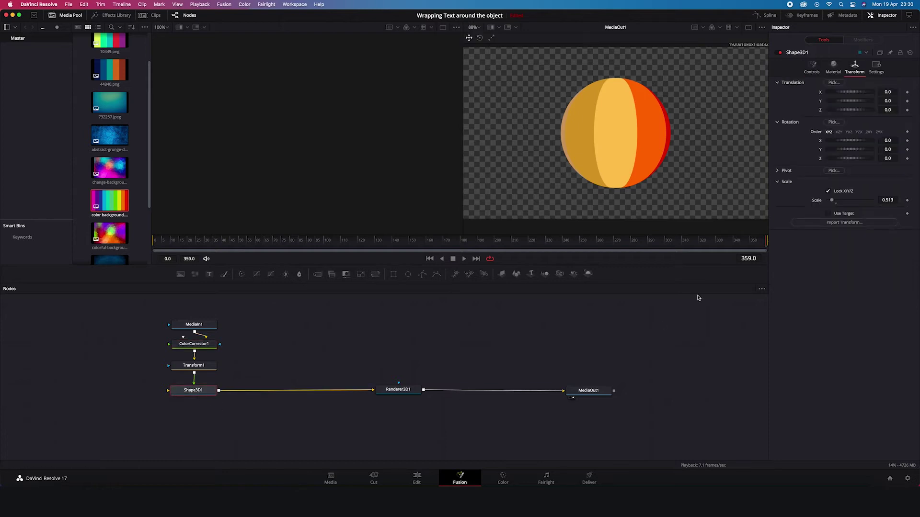
drag(837, 152, 860, 153)
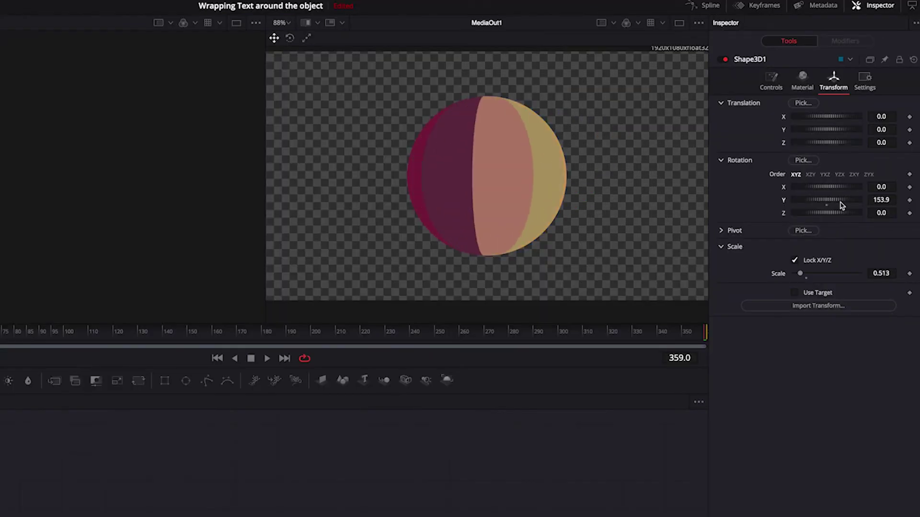
drag(842, 206, 820, 226)
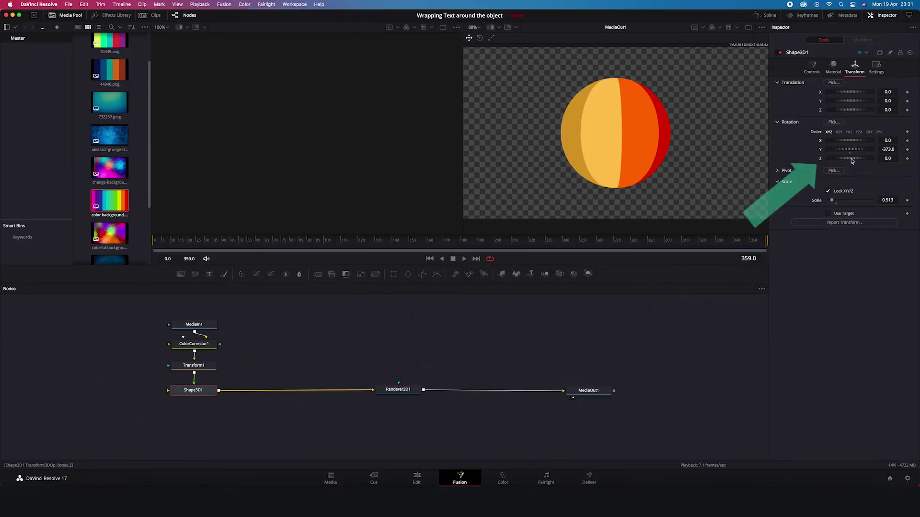
drag(852, 161, 856, 159)
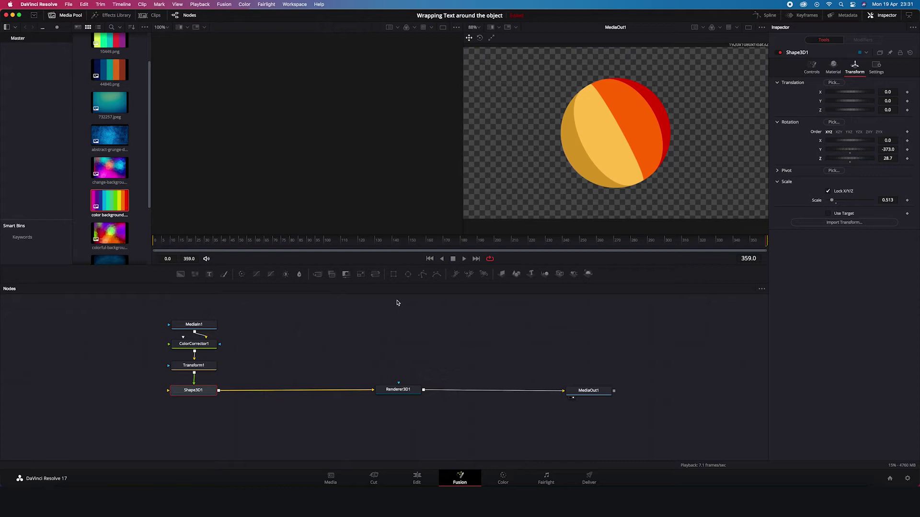
Keyframe Rotation Y at frame 0, change it at frame 359, and play the spin
drag(228, 246, 151, 248)
click(907, 151)
click(766, 241)
drag(846, 153, 875, 150)
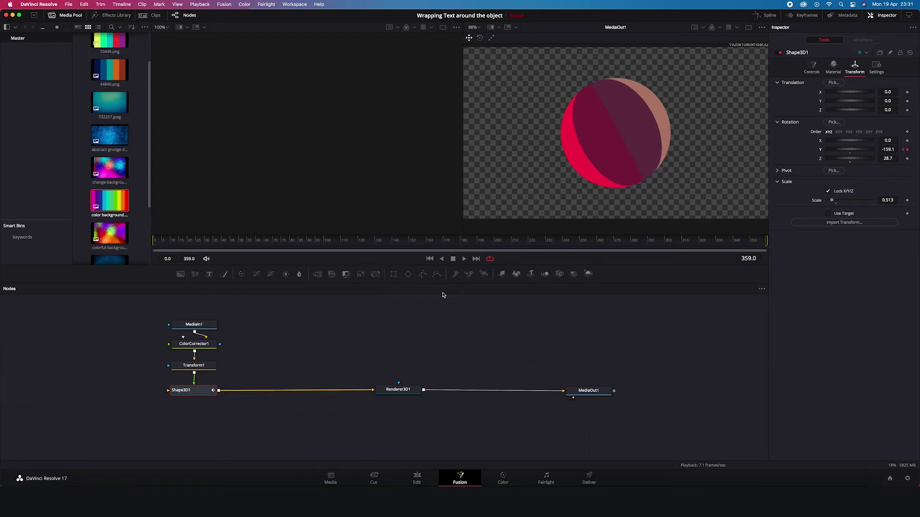
key(space)
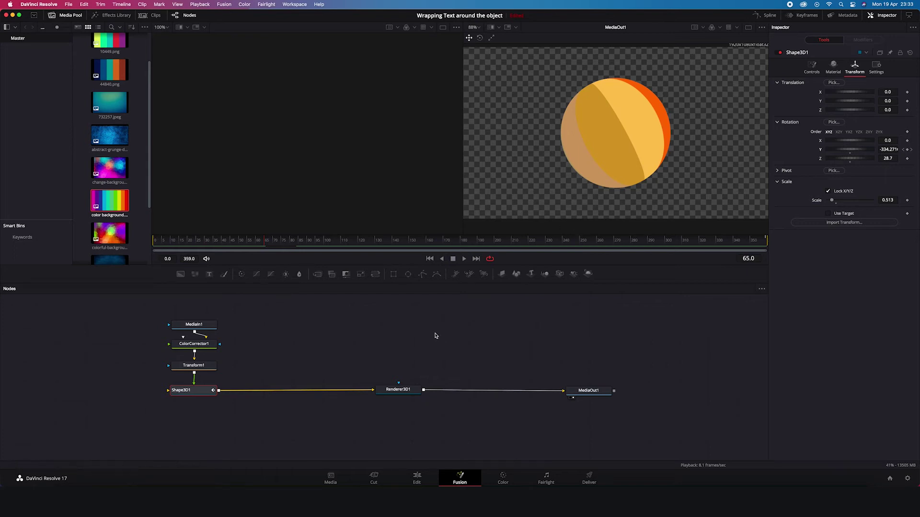
Insert a Merge1 node between Renderer3D1 and MediaOut1
drag(407, 389, 382, 389)
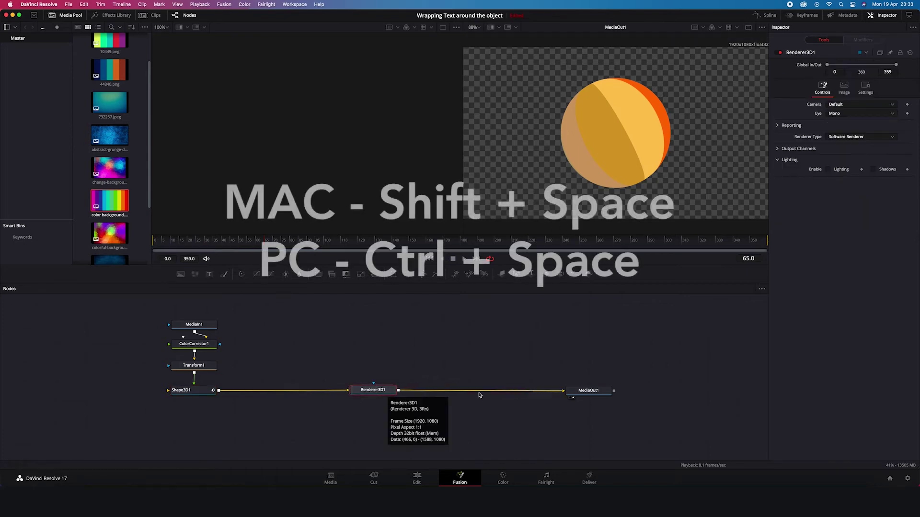
key(shift+space)
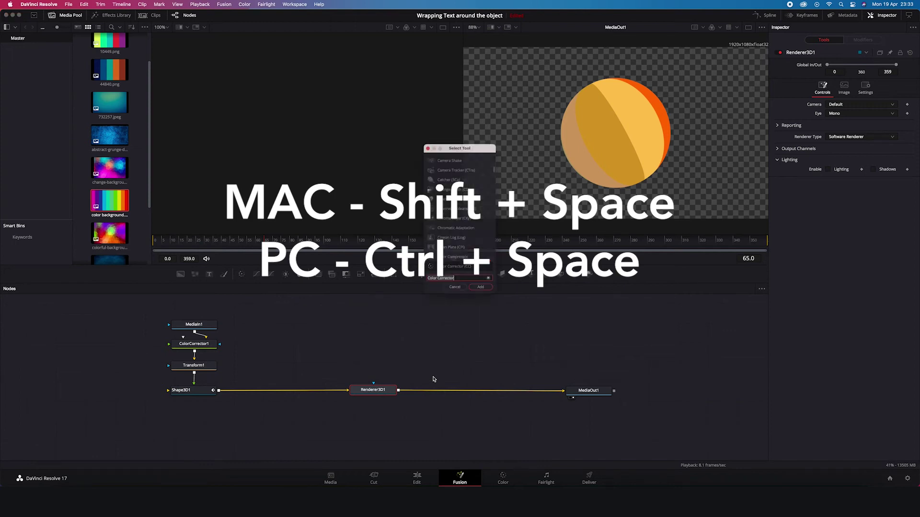
text(mer)
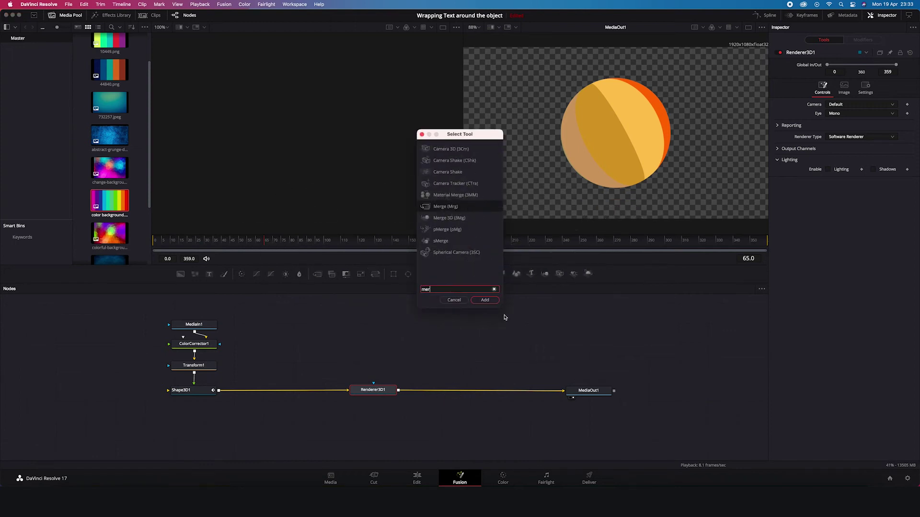
click(494, 303)
drag(445, 392, 479, 391)
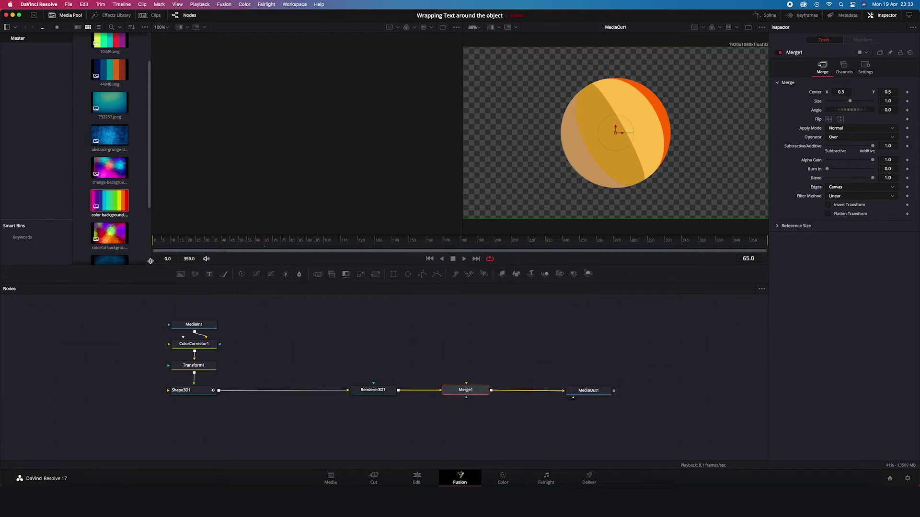
Bring 732257.jpeg from the Media Pool into the node graph as MediaIn2 on Merge1
scroll(137, 251, down, 5)
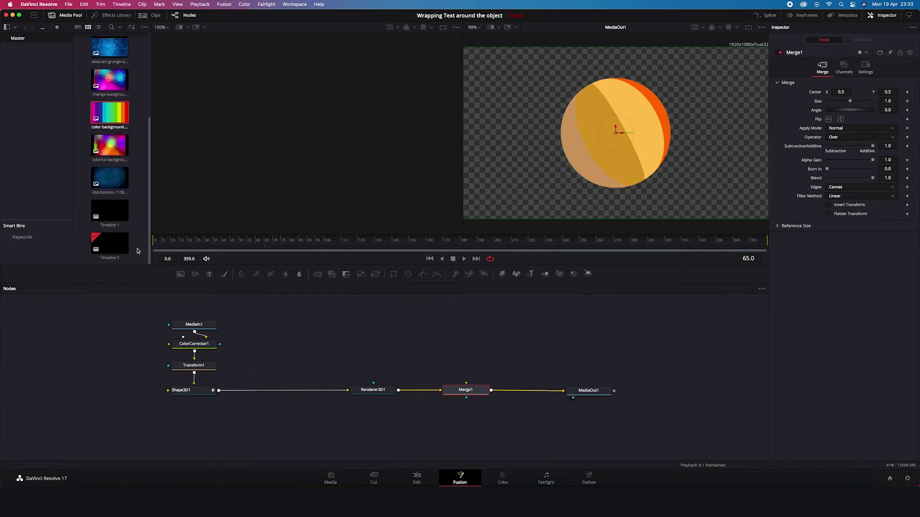
scroll(137, 251, up, 4)
scroll(137, 251, up, 5)
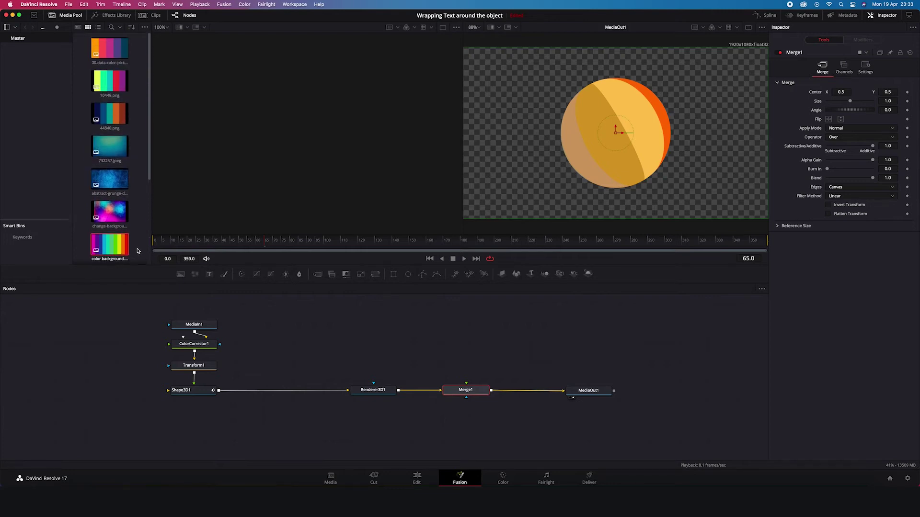
drag(110, 146, 475, 391)
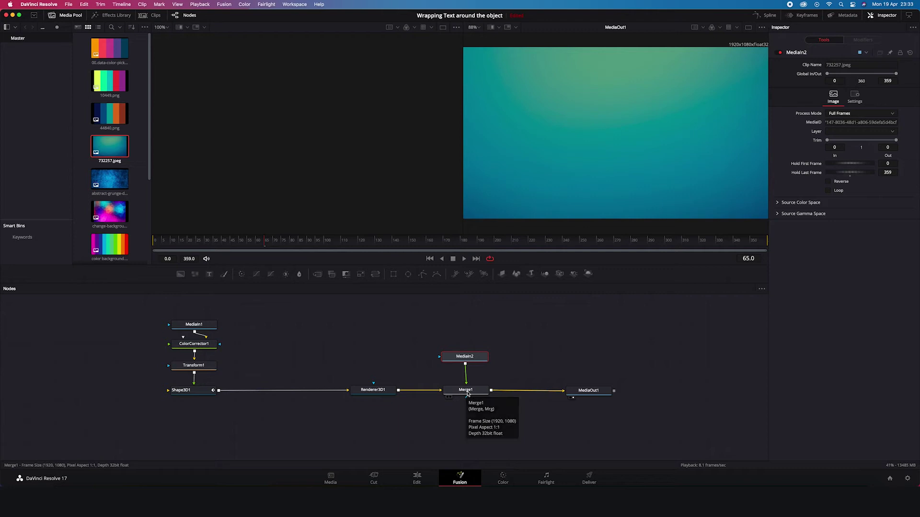
Swap Merge1's foreground and background inputs and move MediaIn2 higher up
right_click(468, 394)
mouse_move(521, 293)
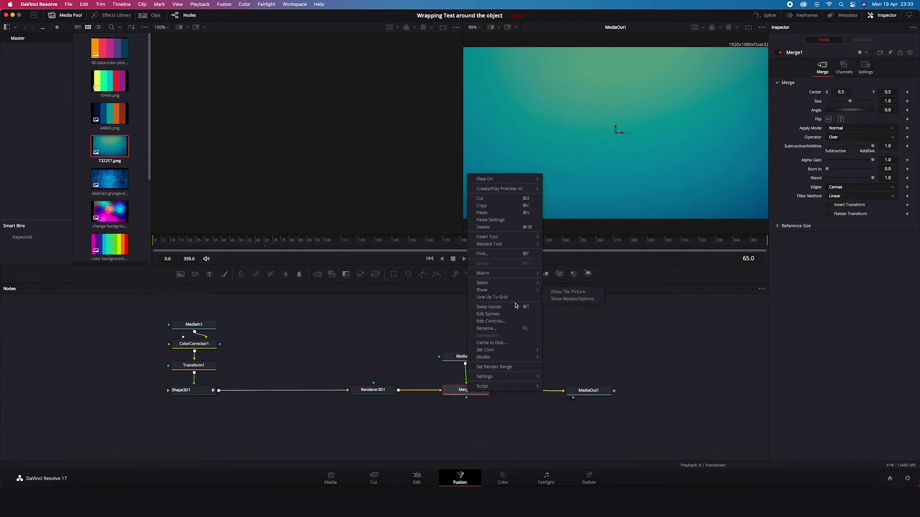
click(488, 307)
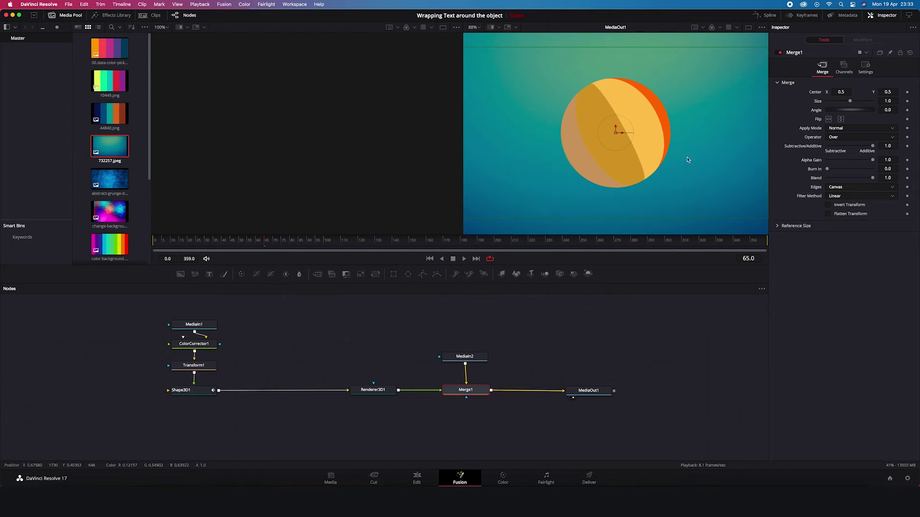
drag(477, 360, 478, 340)
Add a Color Corrector to the MediaIn2 image and tint it toward blue and purple
click(477, 340)
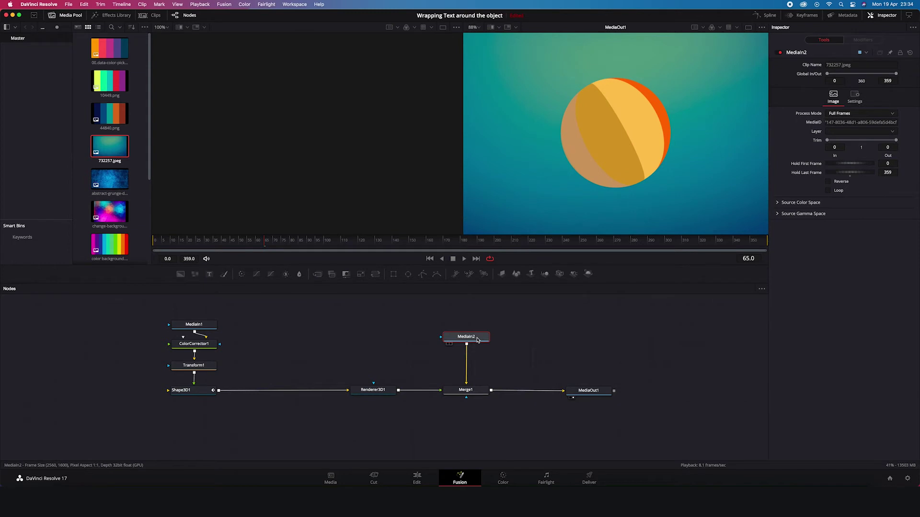
key(shift+space)
text(color)
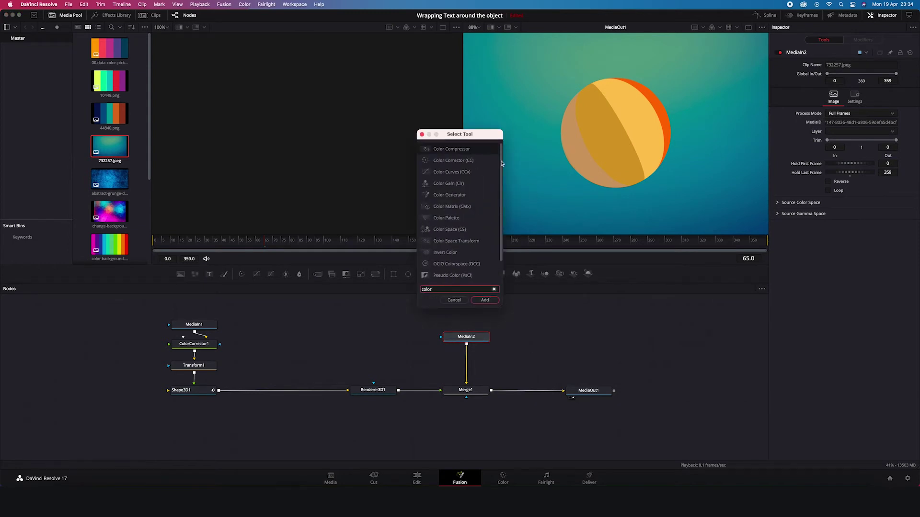
text( corr)
click(484, 301)
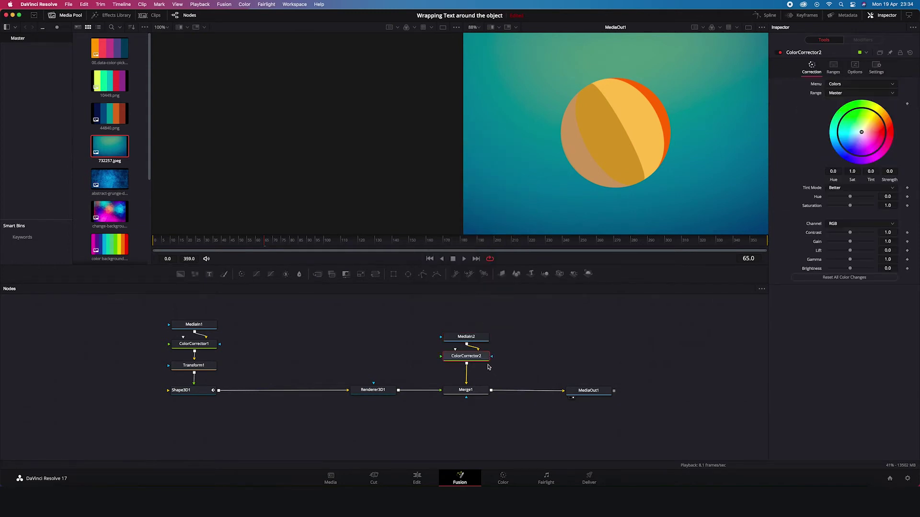
mouse_move(861, 134)
mouse_down()
mouse_move(840, 143)
mouse_move(848, 112)
mouse_move(856, 143)
mouse_up()
drag(850, 197, 855, 197)
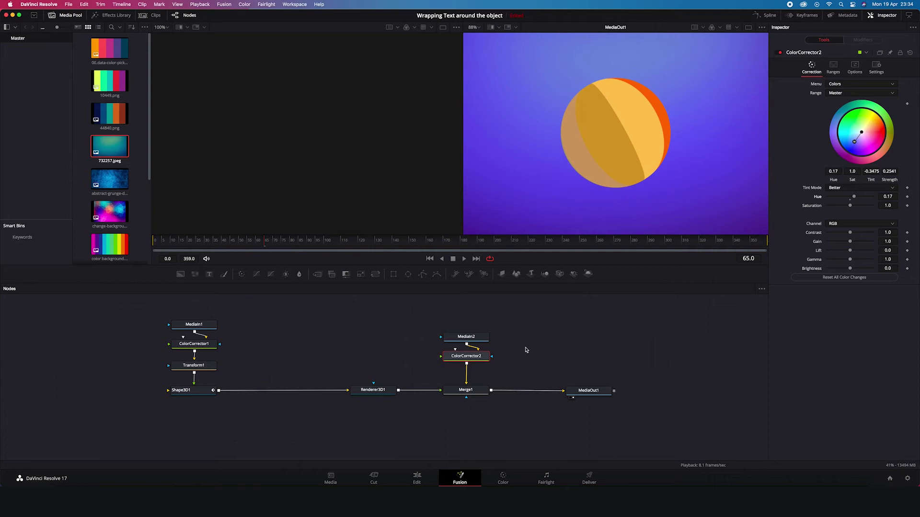
Replace the image nodes with a Background node set to a Vertical gradient, adjusting its red values
drag(505, 367, 441, 324)
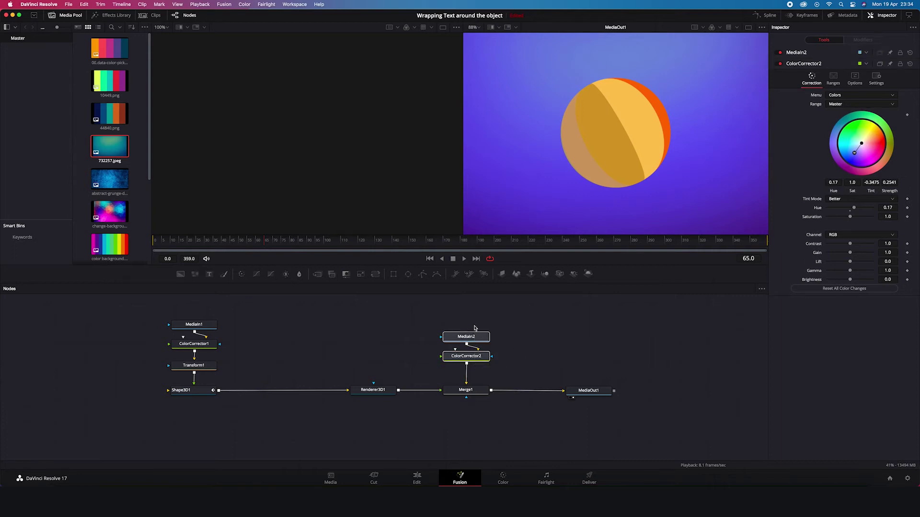
key(Delete)
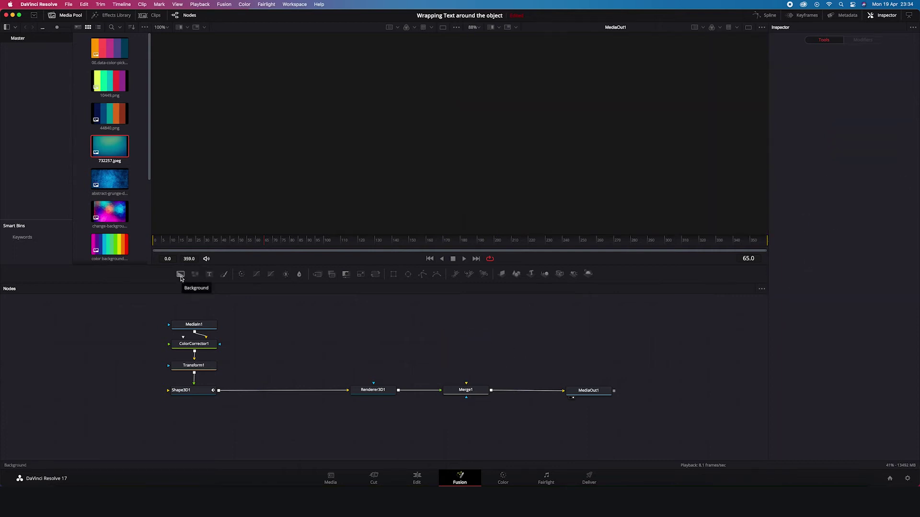
drag(180, 274, 466, 389)
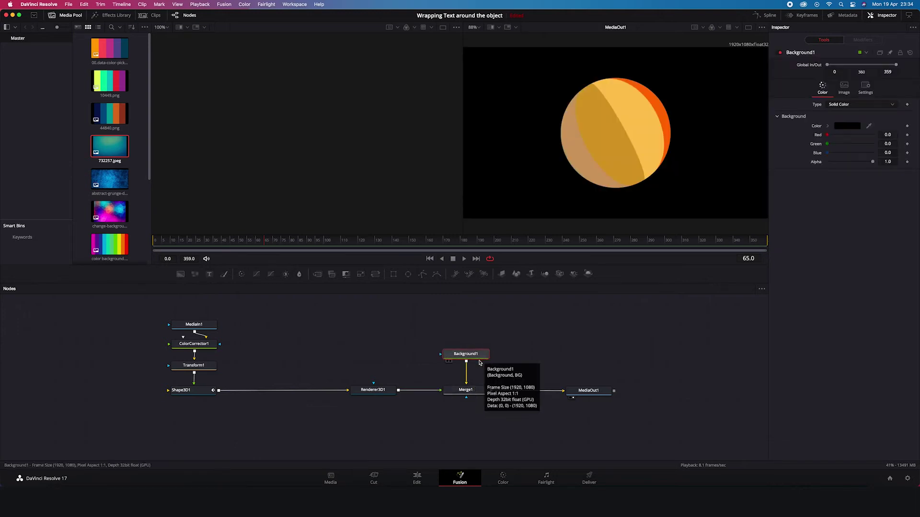
mouse_move(828, 135)
mouse_down()
mouse_move(859, 136)
mouse_move(833, 135)
mouse_move(854, 145)
mouse_move(833, 145)
mouse_up()
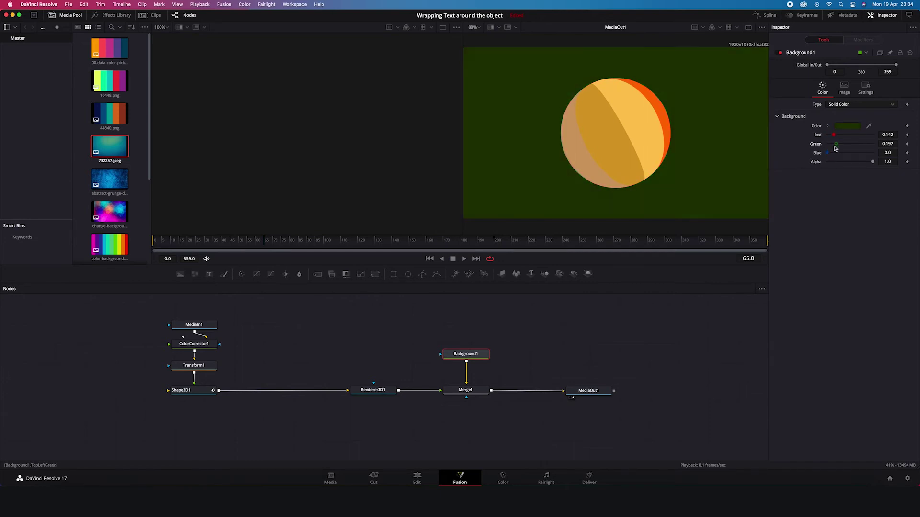
click(848, 105)
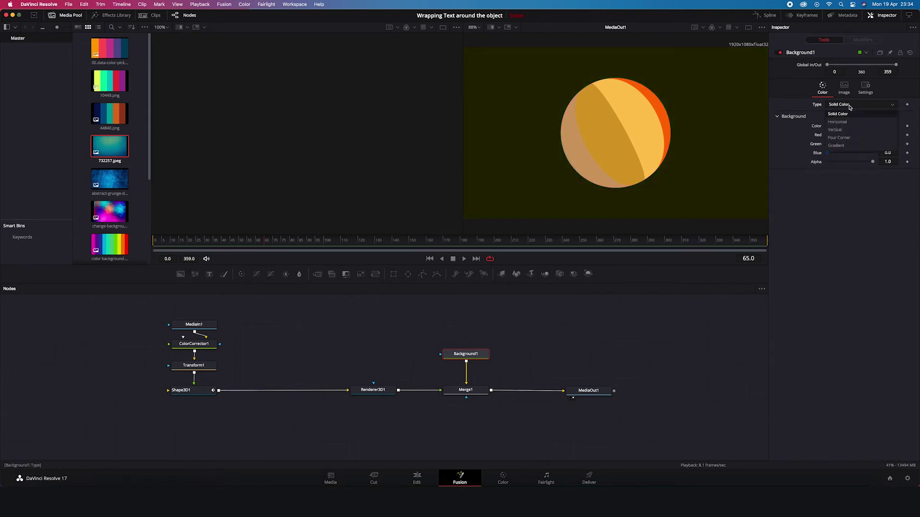
click(846, 130)
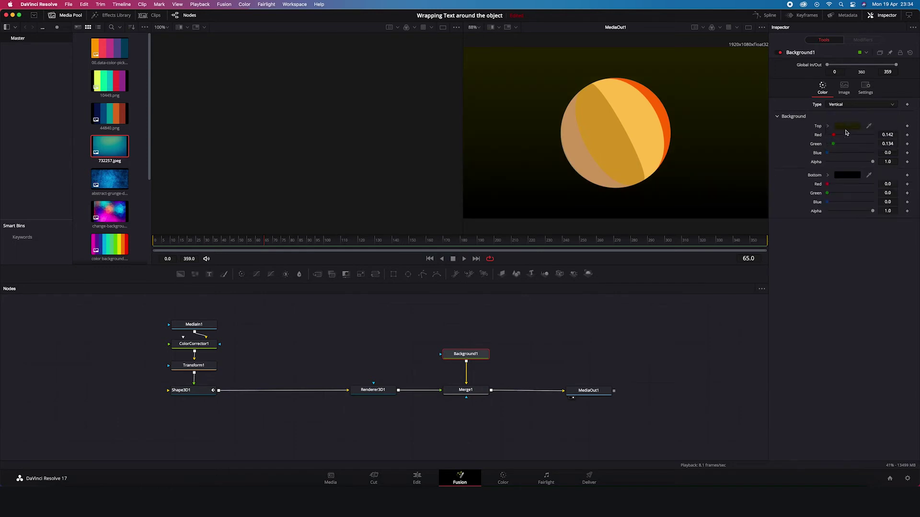
mouse_move(834, 137)
mouse_down()
mouse_move(857, 138)
mouse_move(821, 146)
mouse_up()
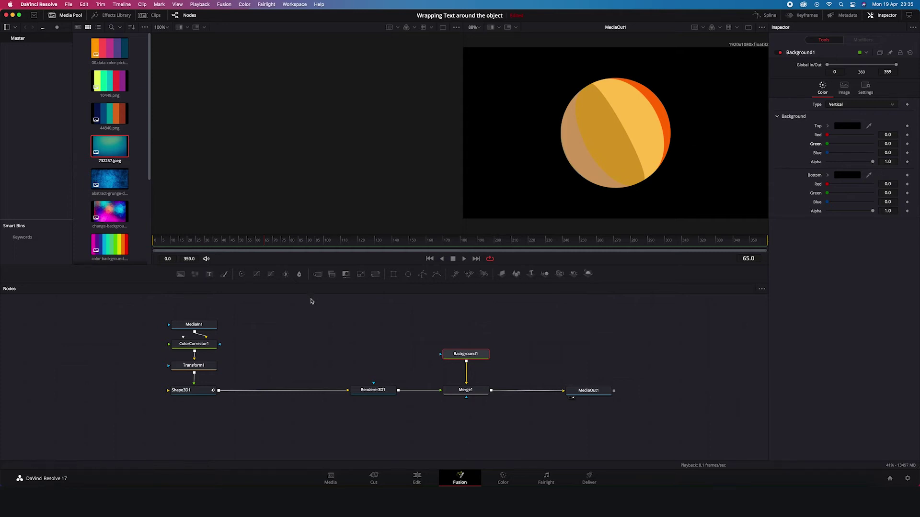
Insert a Merge3D1 node between Shape3D1 and Renderer3D1
scroll(216, 374, up, 1)
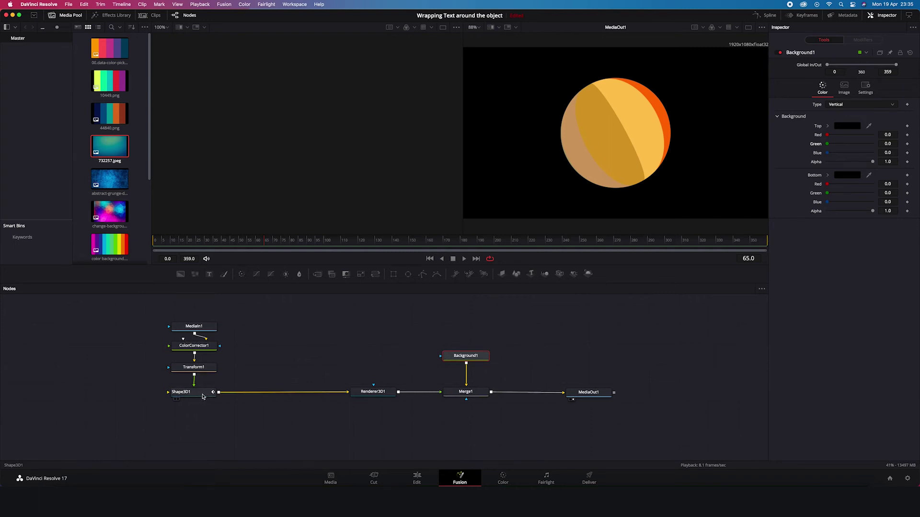
click(203, 396)
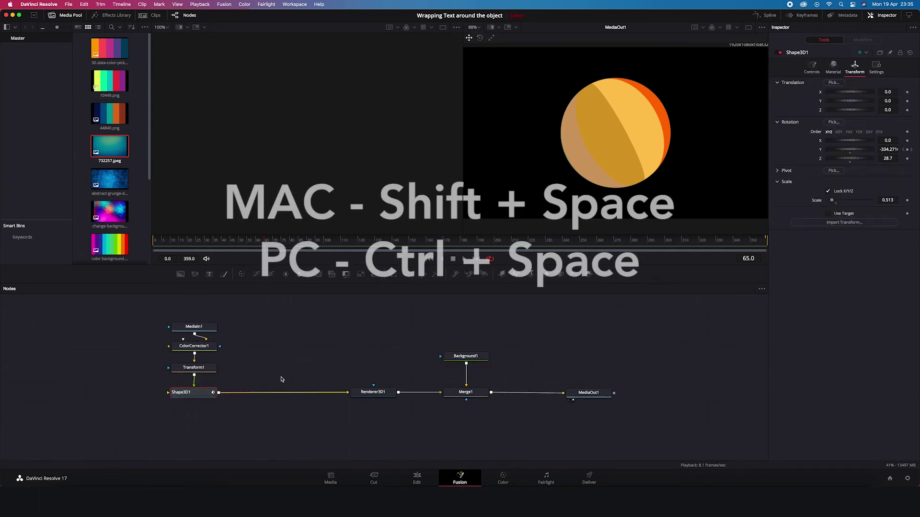
key(shift+space)
text(mer)
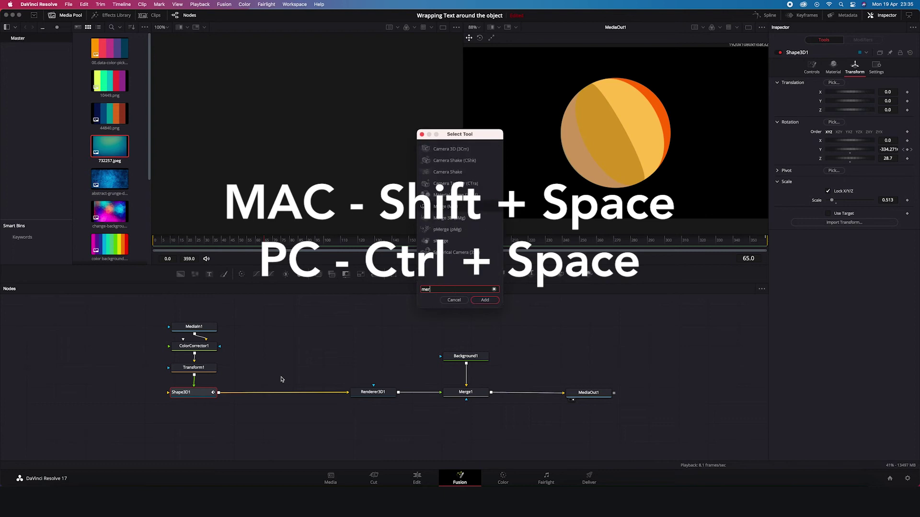
text(g)
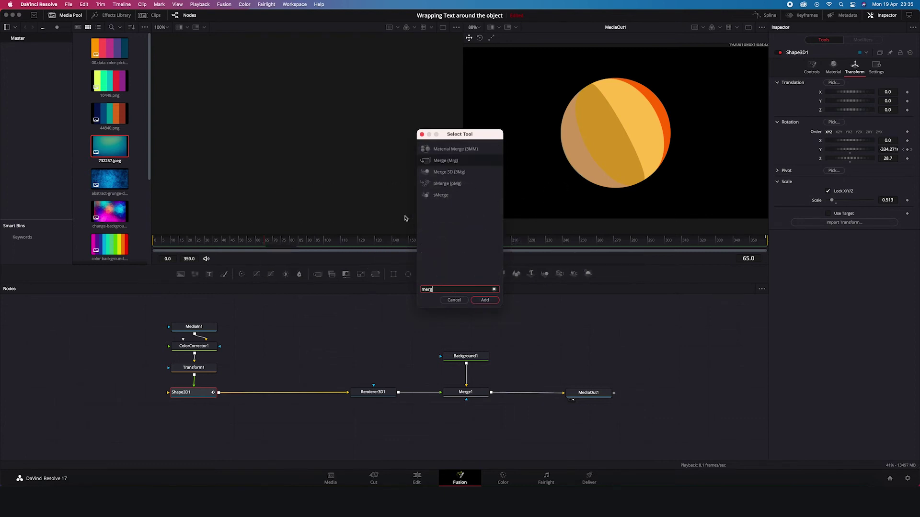
click(453, 175)
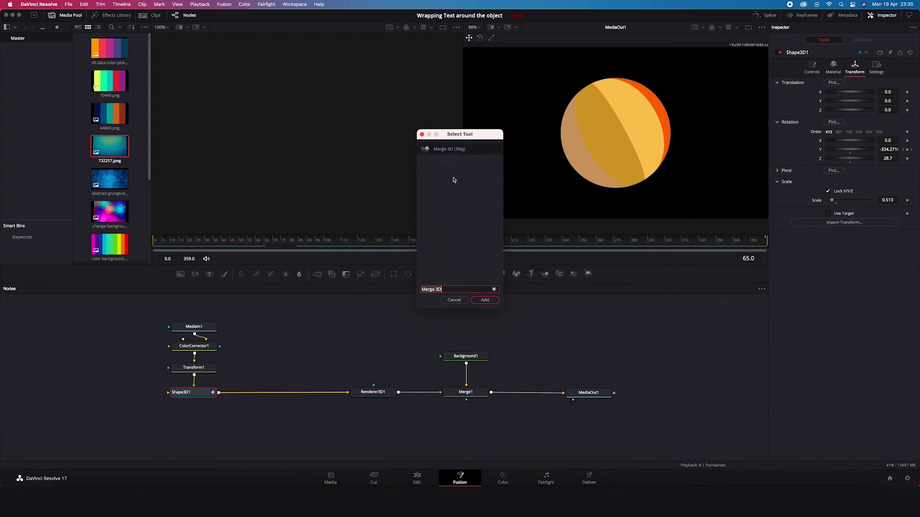
click(485, 300)
drag(269, 396, 280, 395)
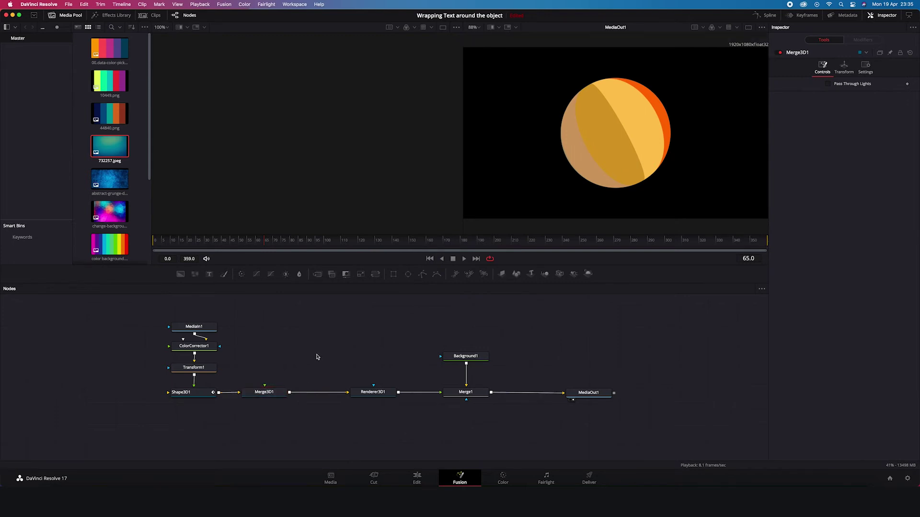
Add a Text3D1 node and place it above Merge3D1, feeding into it
key(shift+space)
text(text)
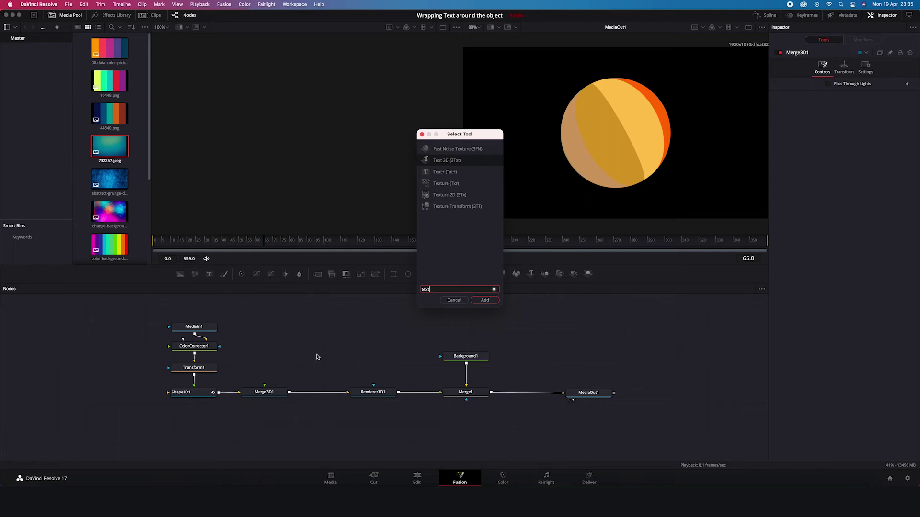
click(485, 300)
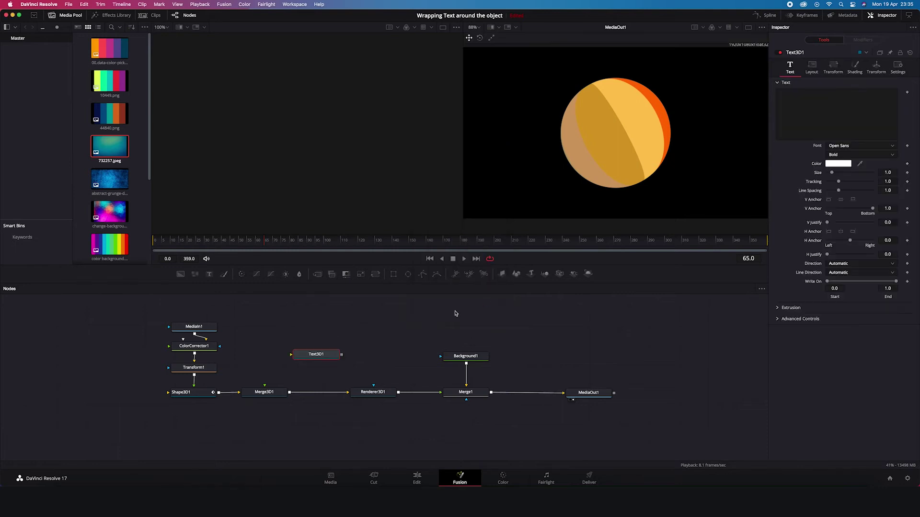
drag(324, 361, 266, 391)
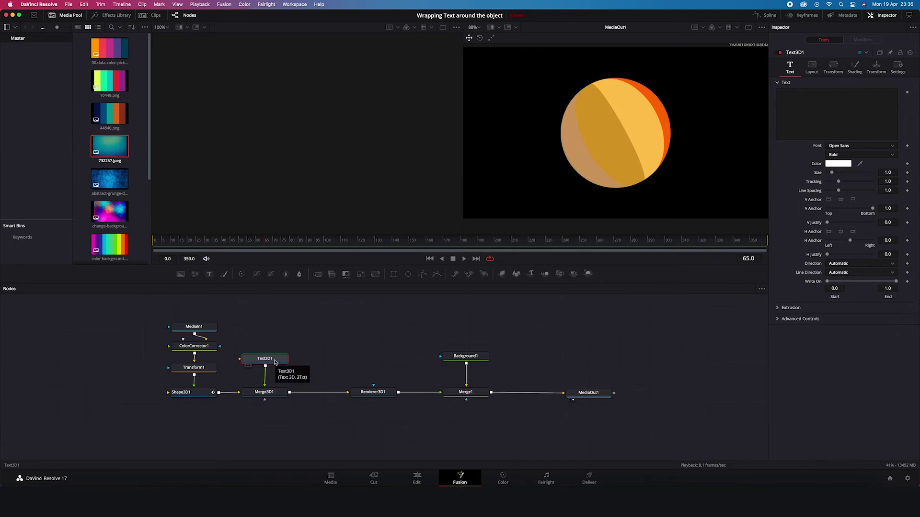
Enter 'COLOR GRADING INSIGHTS' as the 3D text and shrink its size to 0.31
click(797, 107)
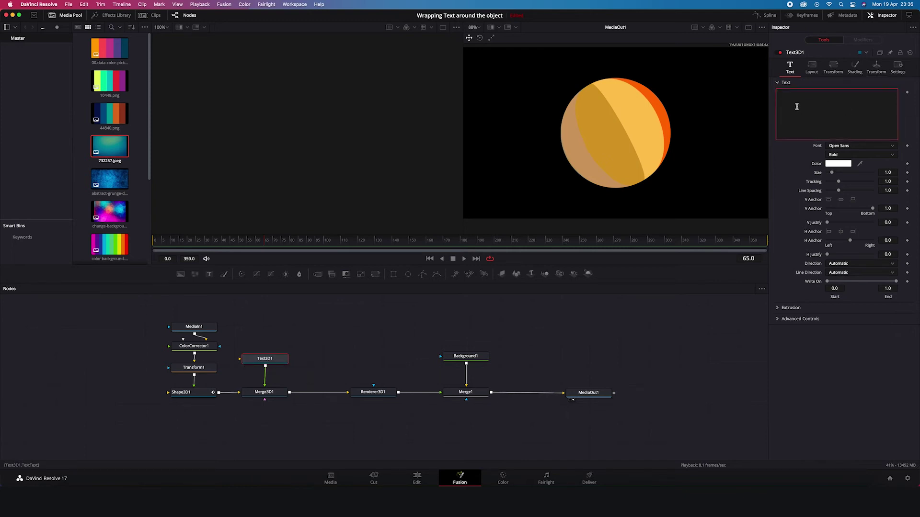
text(COLOR )
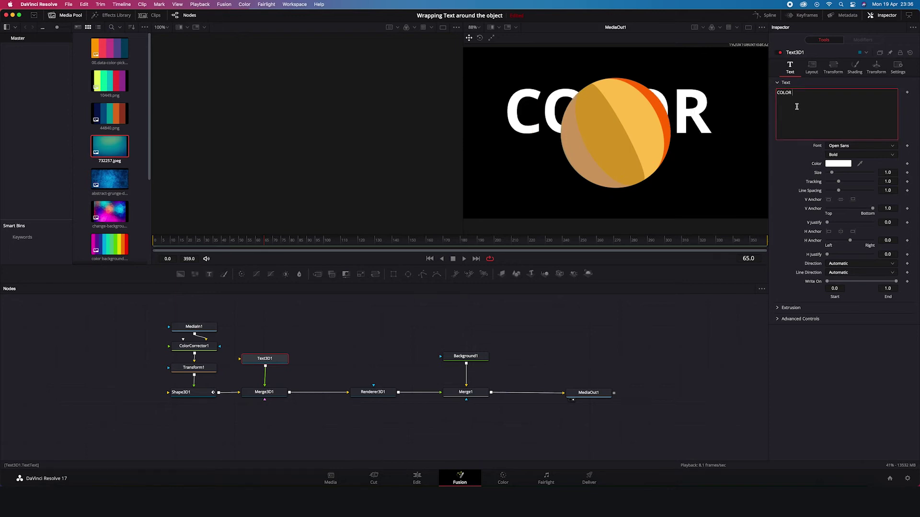
text(GRADING INSIGHTS)
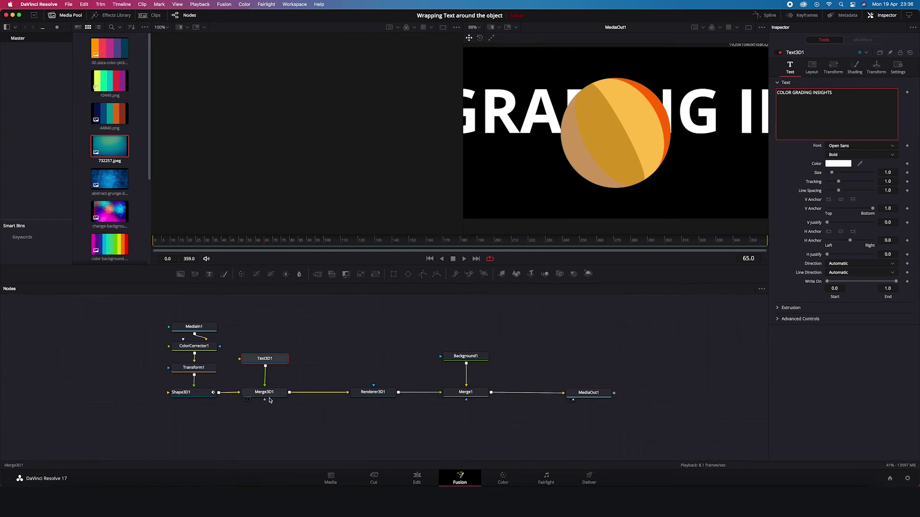
click(246, 400)
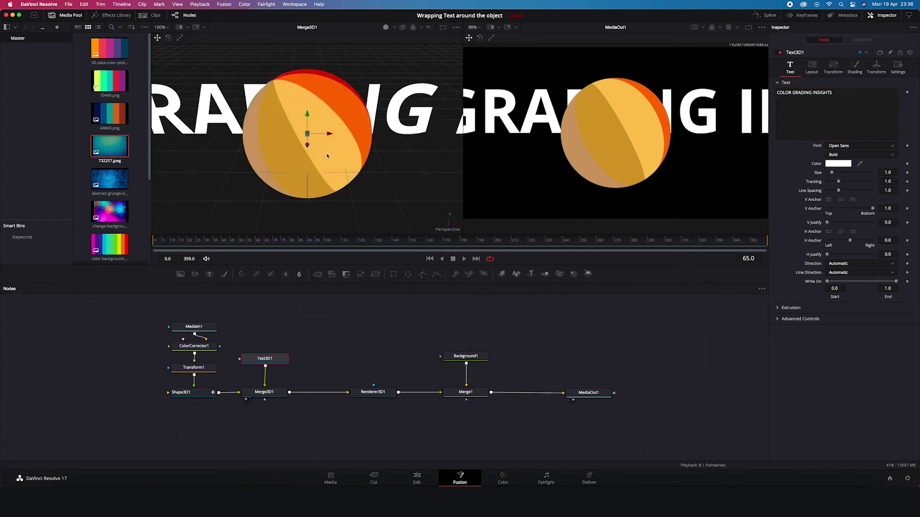
scroll(331, 157, down, 5)
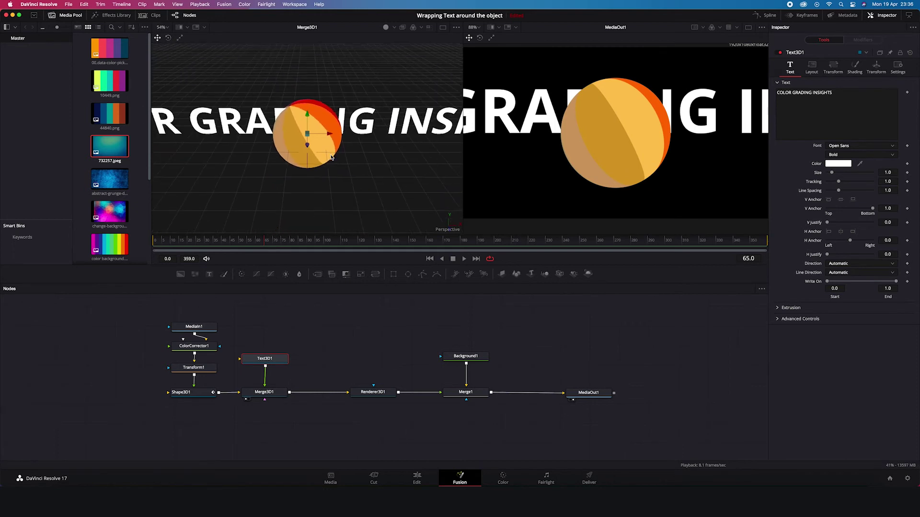
scroll(331, 157, down, 5)
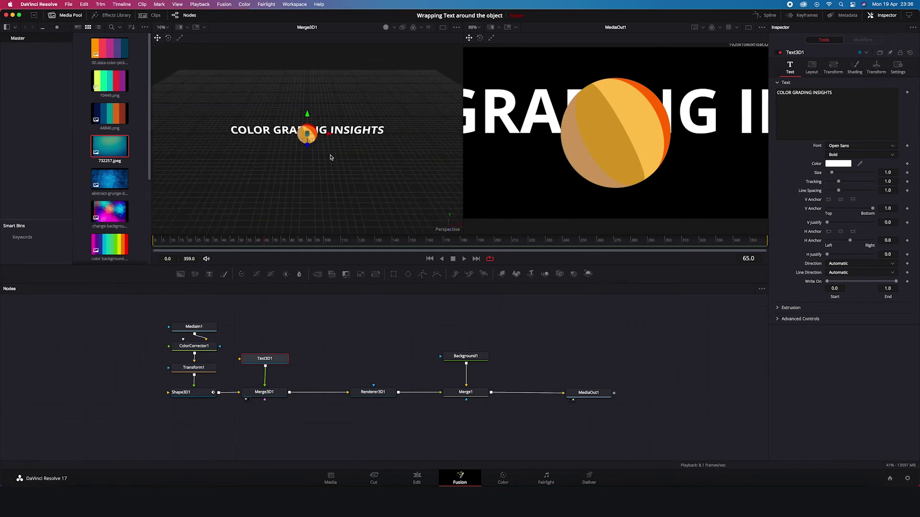
scroll(331, 157, up, 5)
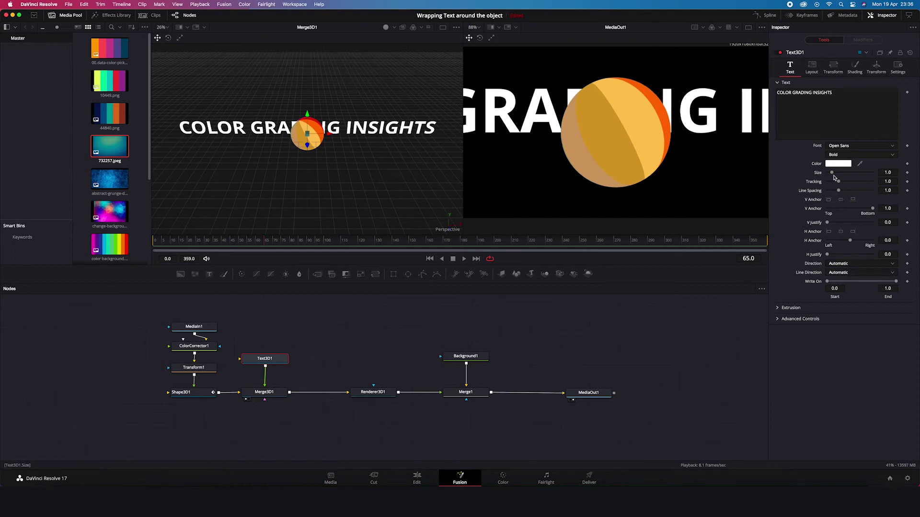
drag(832, 176, 830, 179)
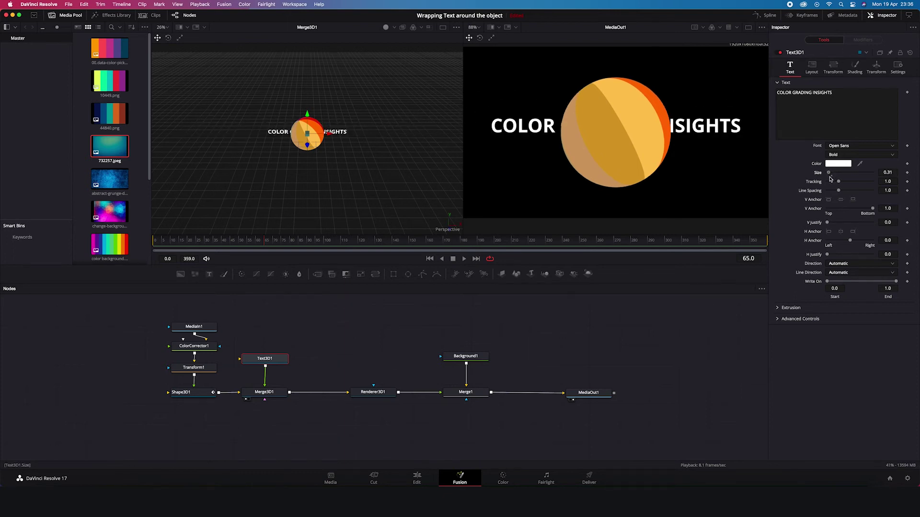
Change Text3D1's font to Raleway in the Black weight
click(848, 147)
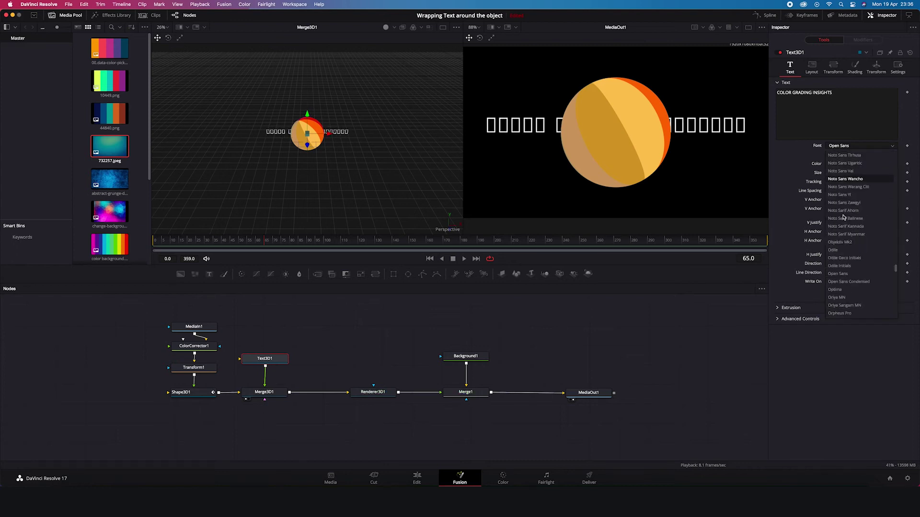
scroll(842, 248, down, 6)
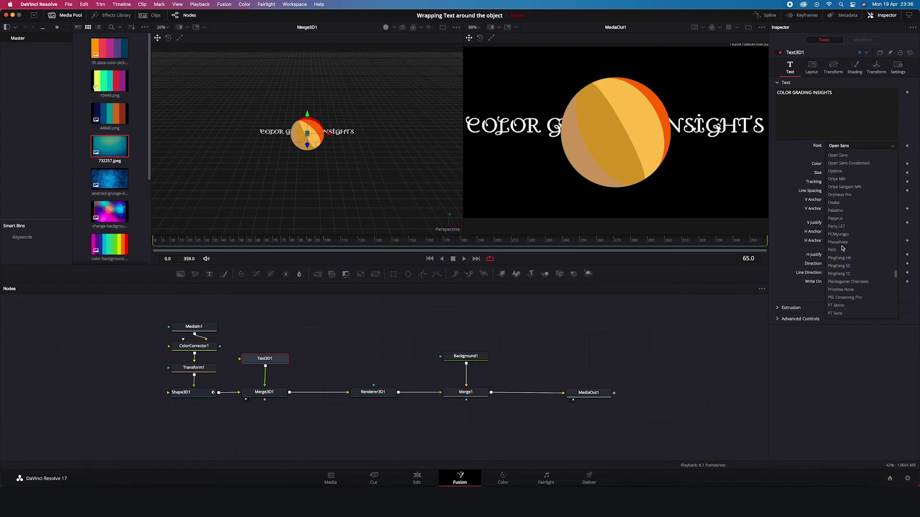
scroll(842, 248, down, 3)
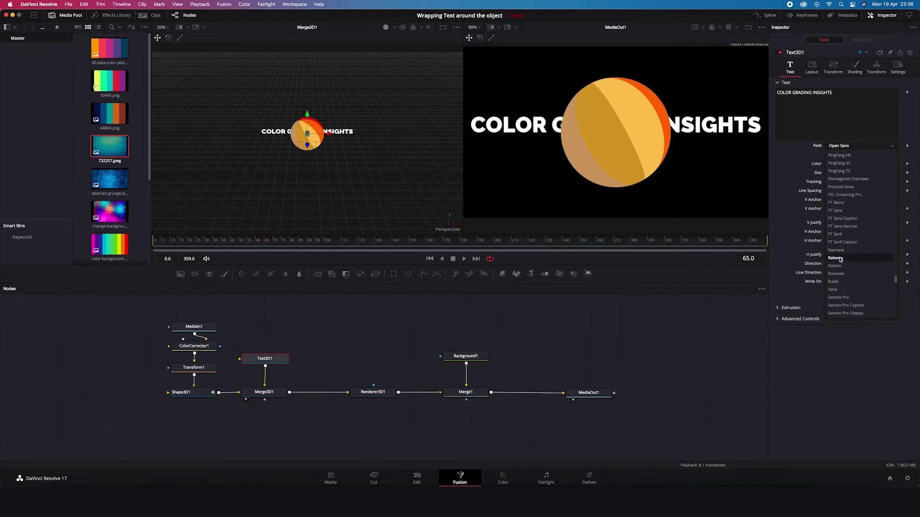
click(840, 258)
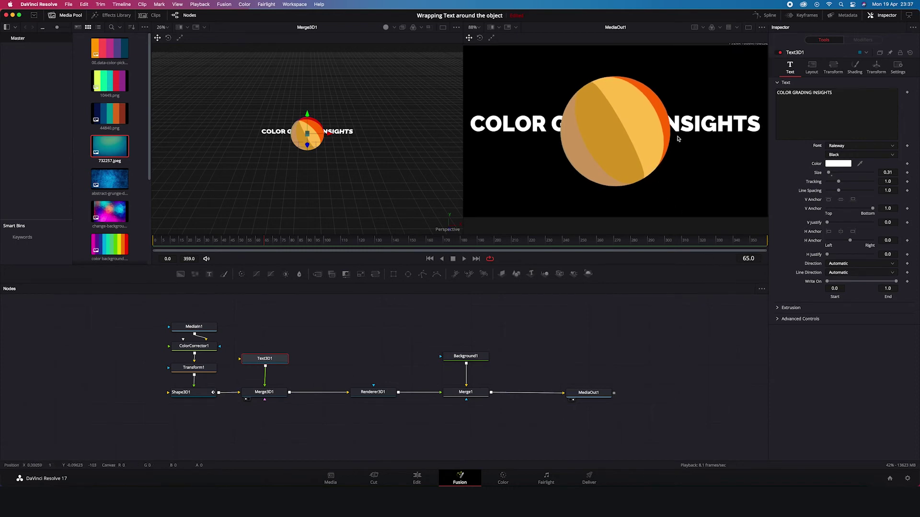
Switch Text3D1's layout to Circle and view the text on its own
click(811, 73)
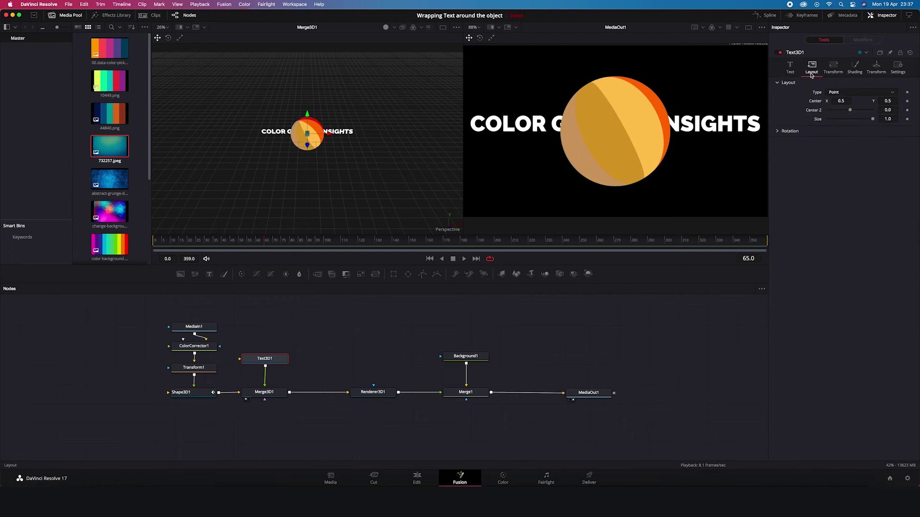
click(893, 94)
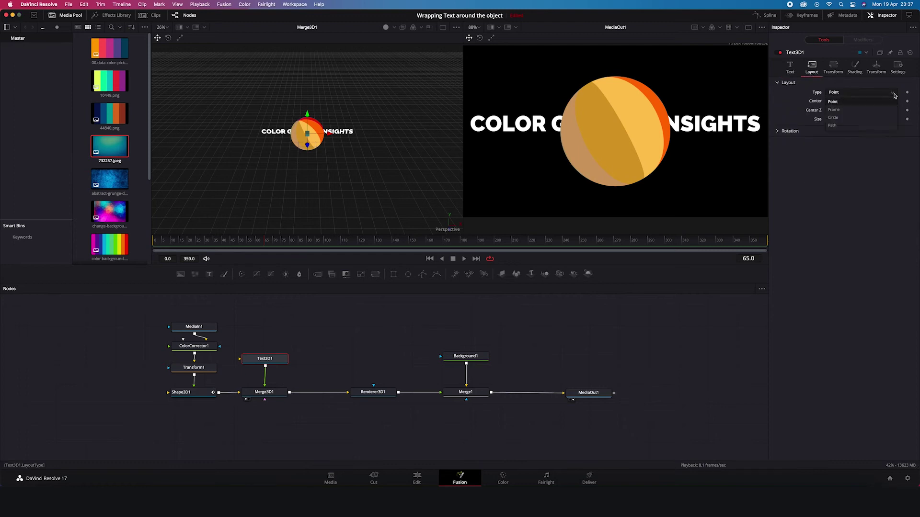
click(834, 117)
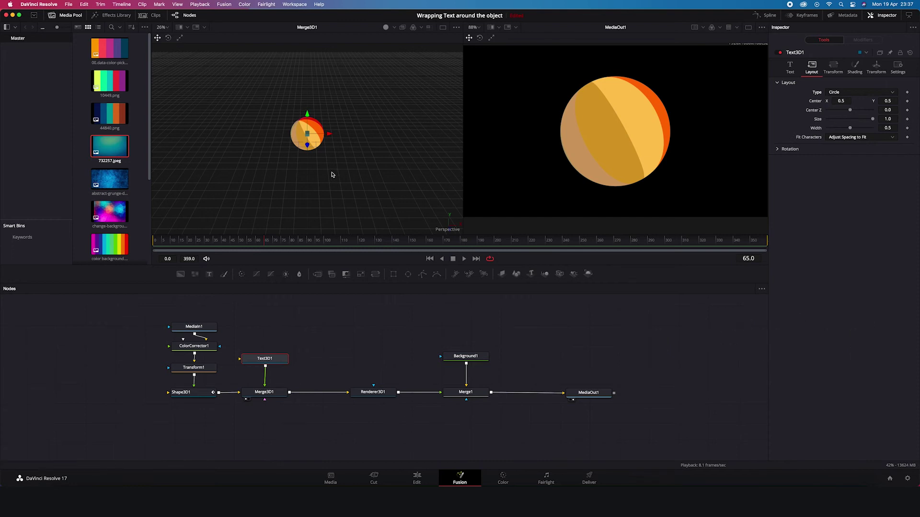
scroll(331, 173, up, 1)
scroll(331, 173, up, 8)
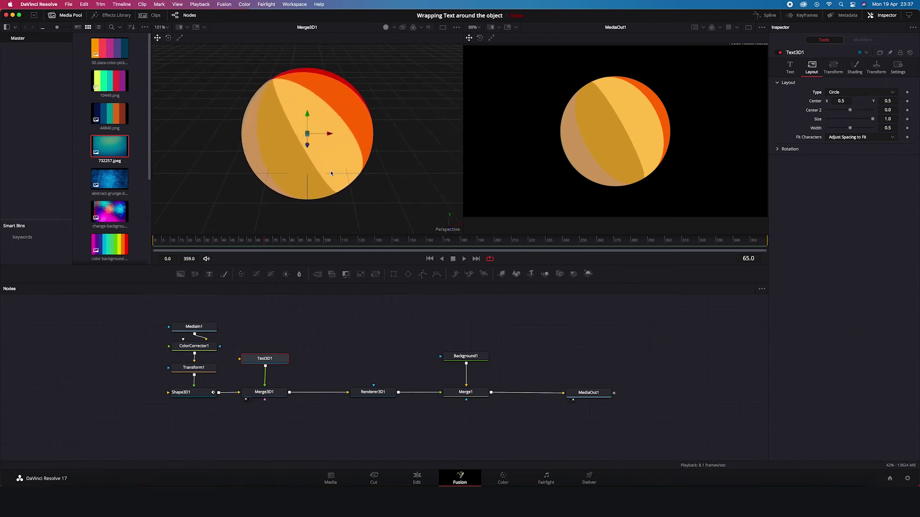
scroll(331, 174, up, 1)
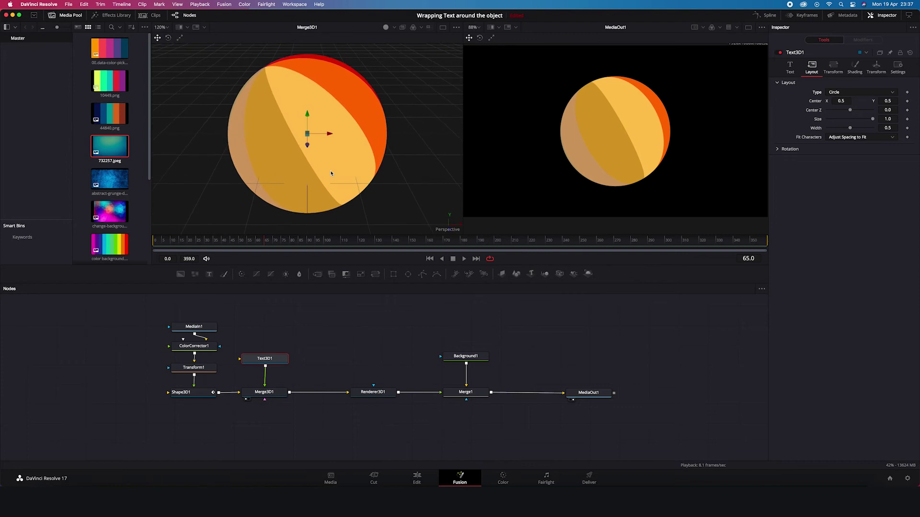
key(1)
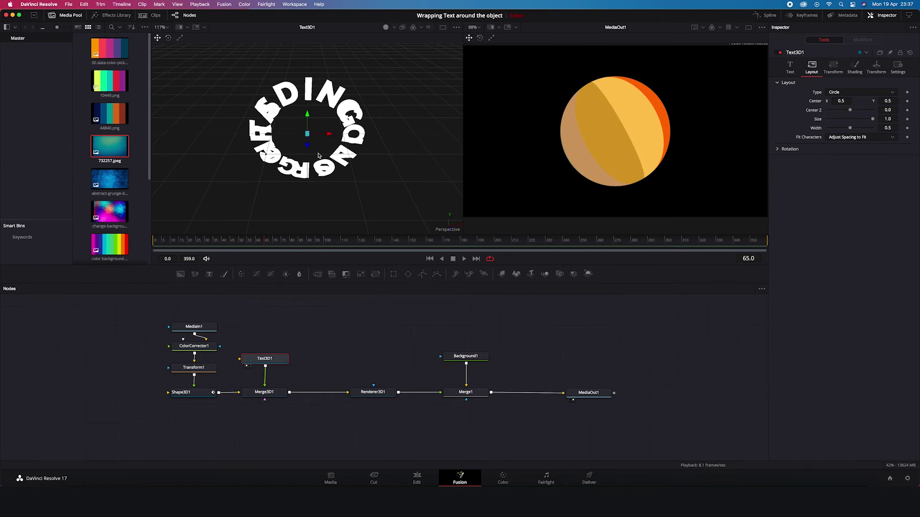
View Merge3D1 again and set the text circle width to 1.2
click(246, 400)
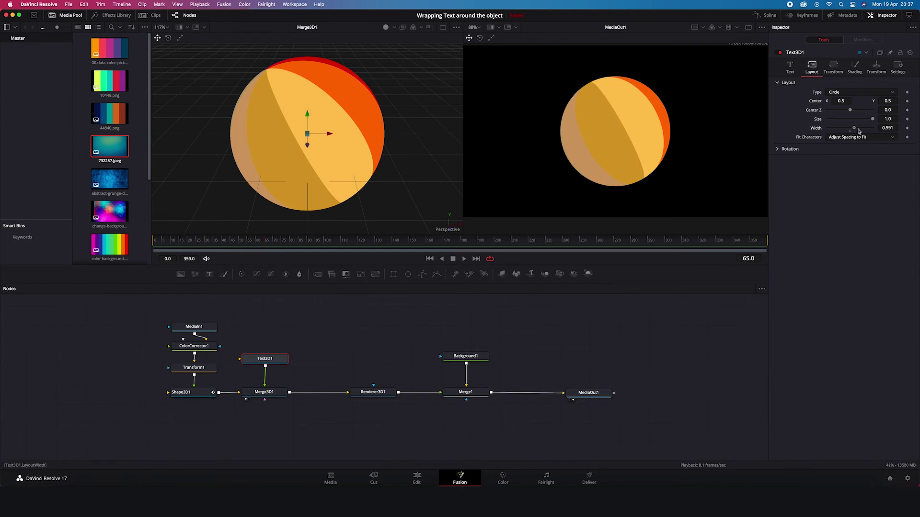
drag(850, 128, 877, 128)
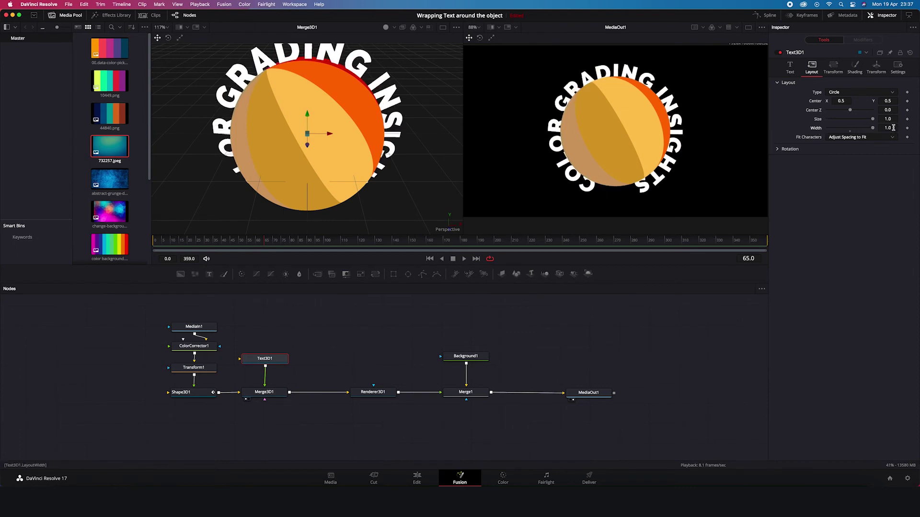
click(892, 128)
text(1.2)
key(Return)
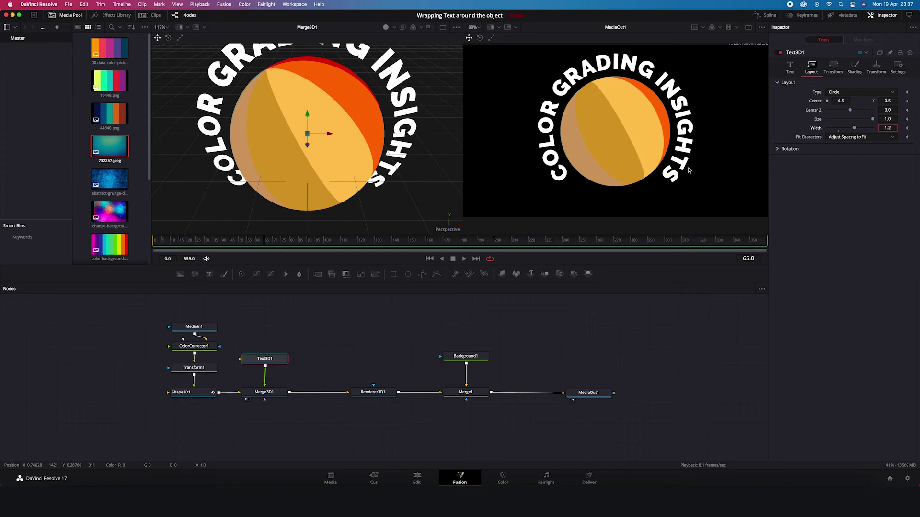
Set the text ring's Layout X rotation to 90 so it lies flat
click(779, 150)
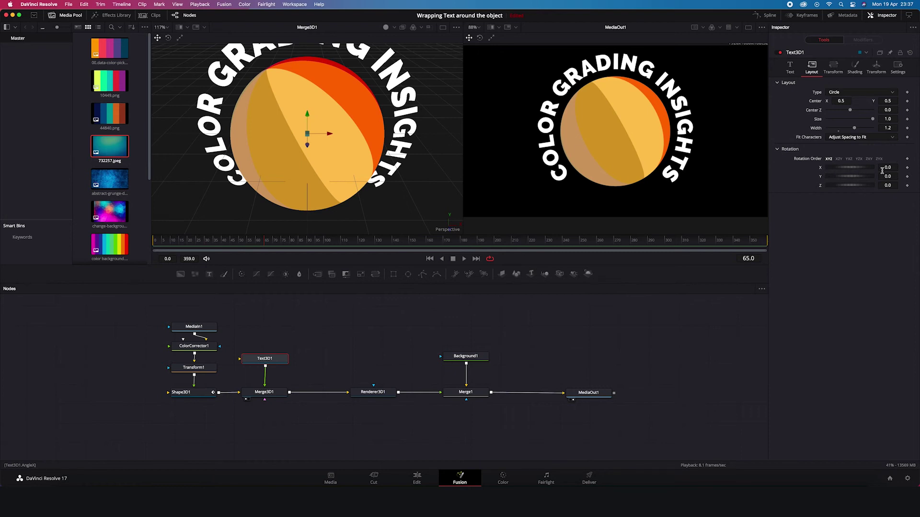
drag(855, 171, 862, 166)
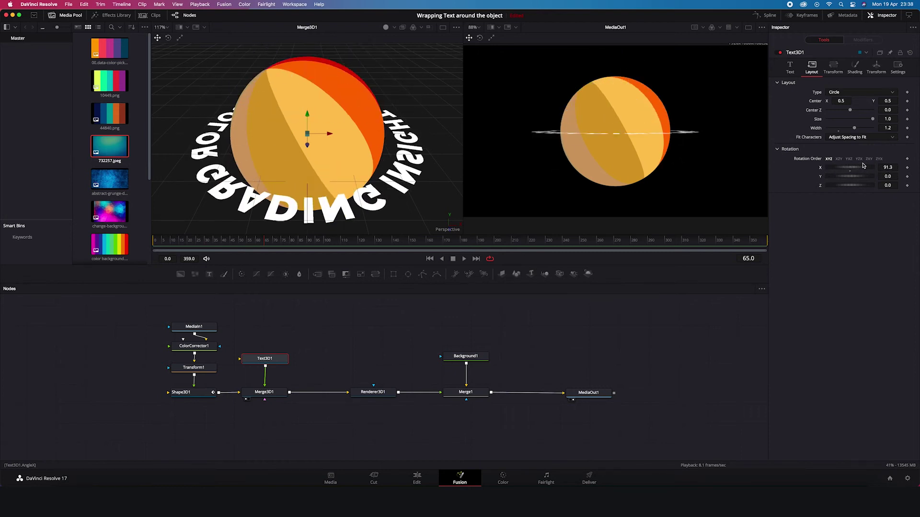
click(890, 168)
text(90)
key(Tab)
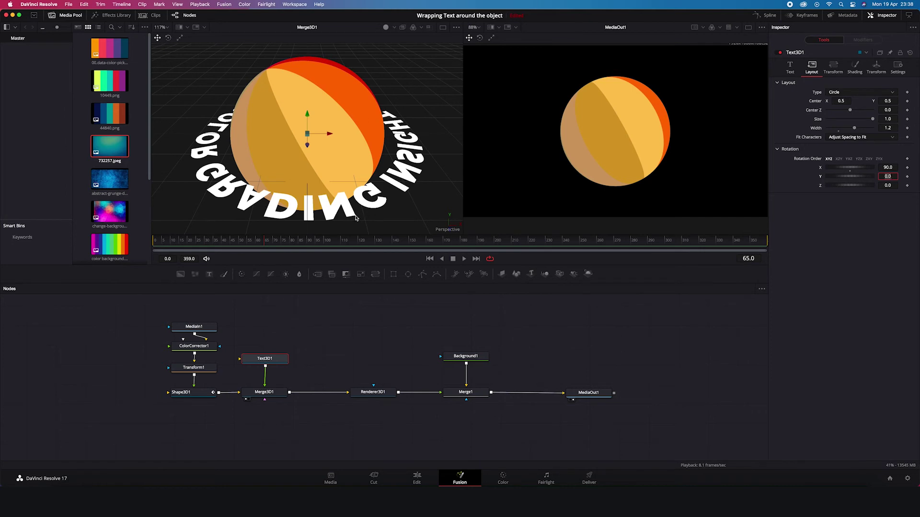
click(392, 202)
Set the per-character X rotation to -90 so the letters stand upright
click(833, 75)
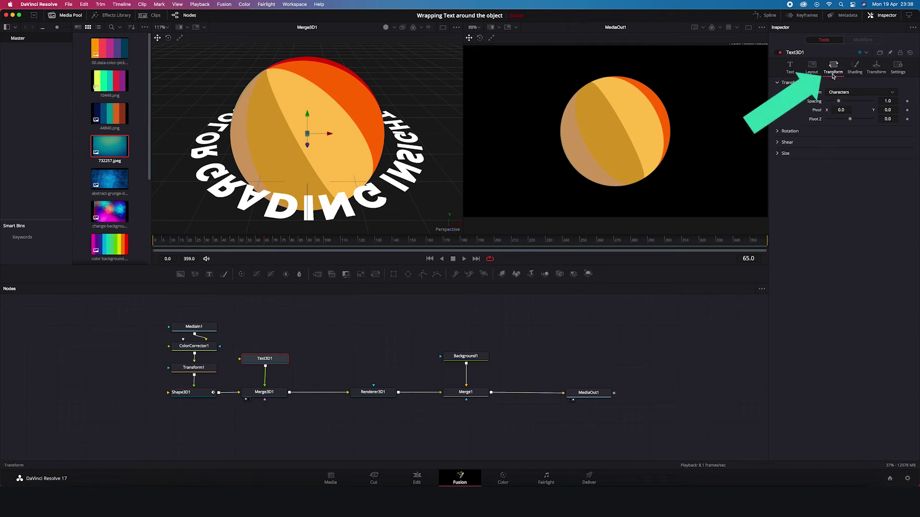
click(779, 132)
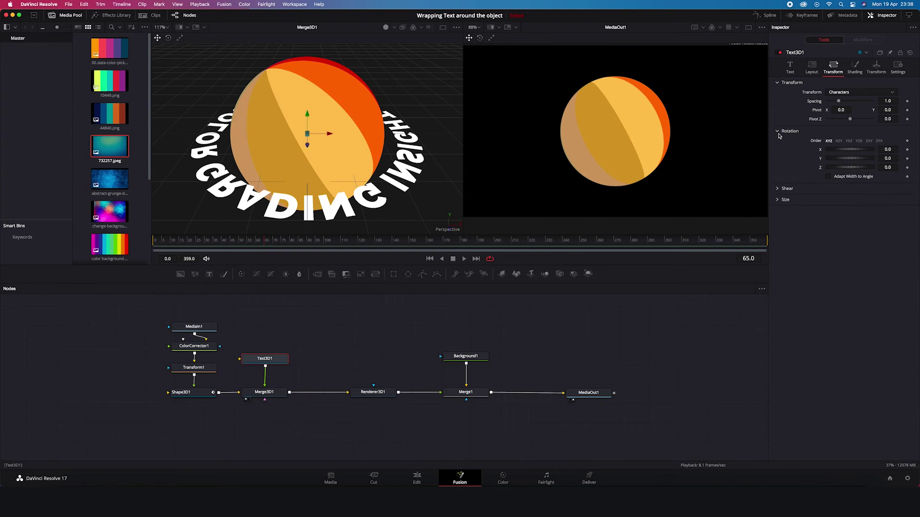
click(888, 149)
text(-90)
key(Tab)
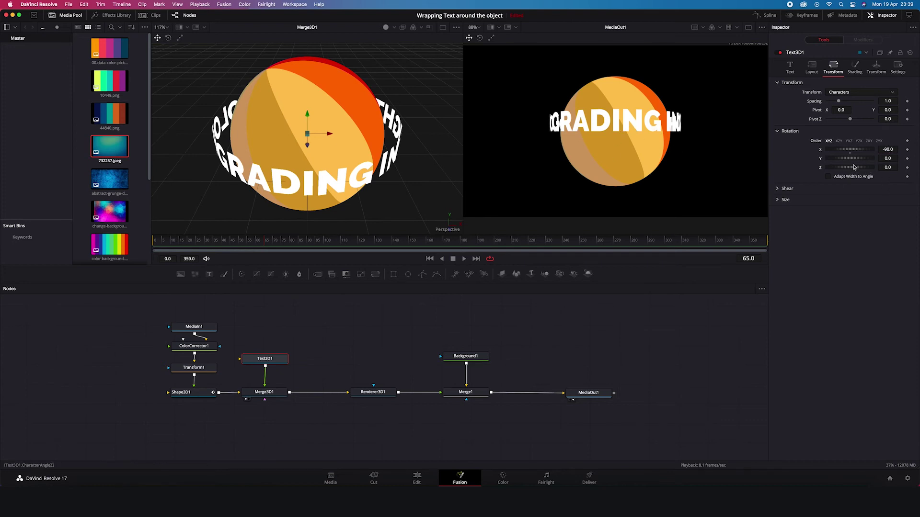
Spin the text ring in Layout to a Y rotation of 2.6
click(811, 75)
drag(851, 178, 854, 186)
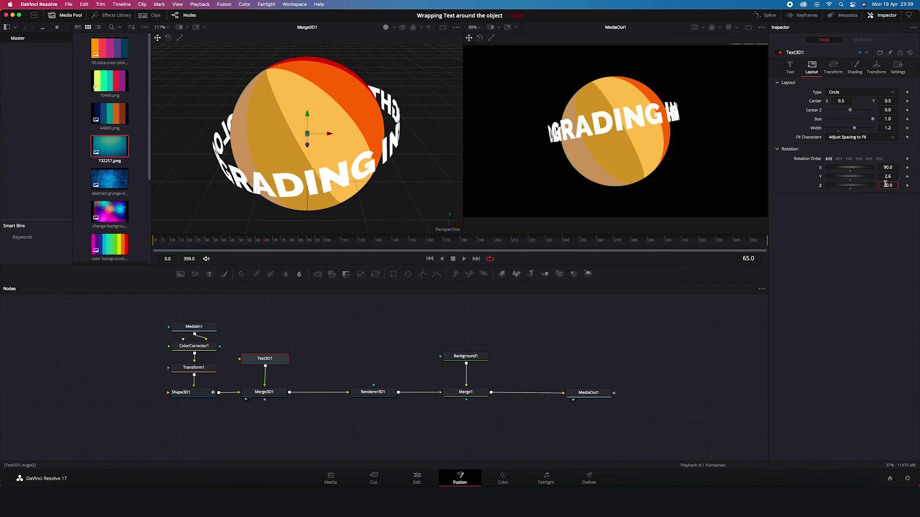
Try tilting and moving the text in 3D Transform, then zero its X and Y rotation
click(877, 67)
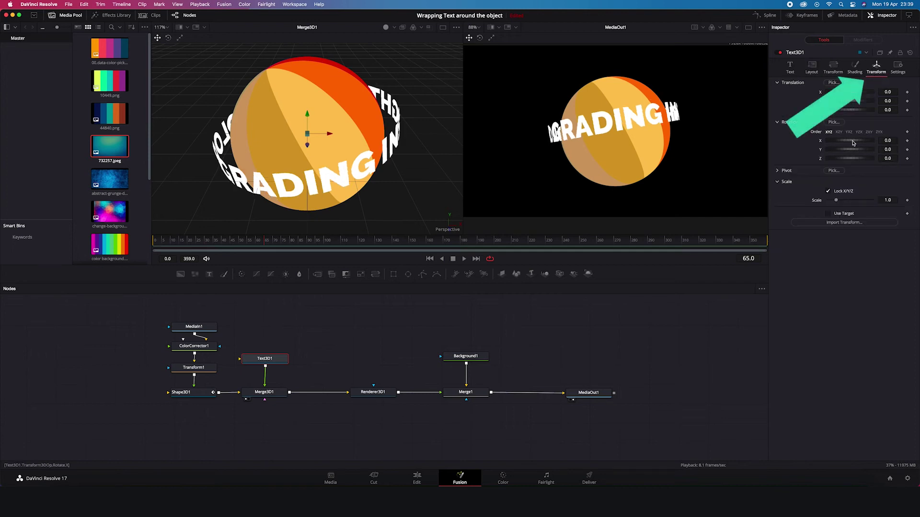
mouse_move(849, 140)
mouse_down()
mouse_move(858, 158)
mouse_move(849, 158)
mouse_up()
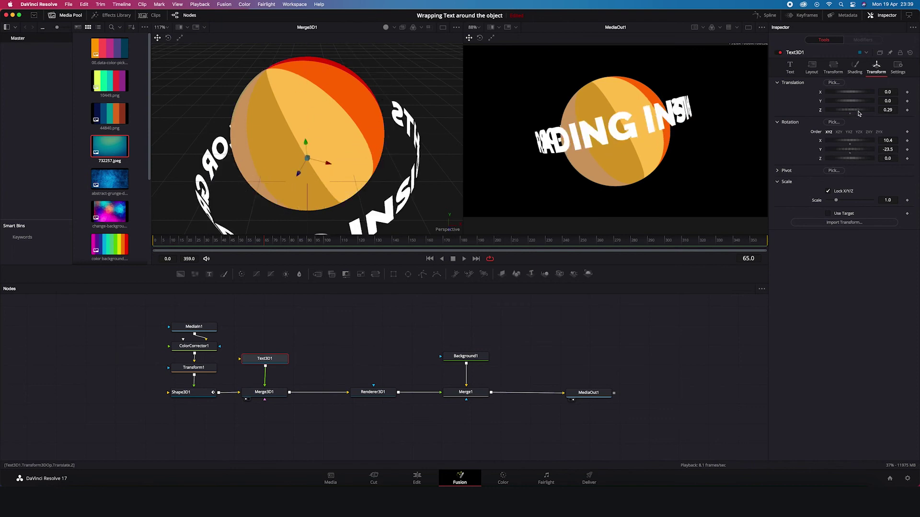
mouse_move(850, 110)
mouse_down()
mouse_move(858, 114)
mouse_move(851, 103)
mouse_up()
click(888, 150)
text(0)
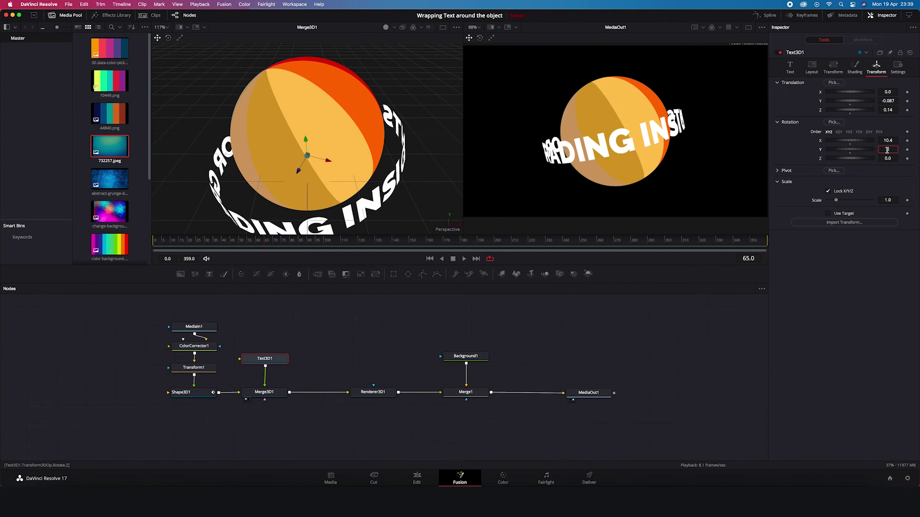
key(Return)
click(887, 140)
text(0)
key(Tab)
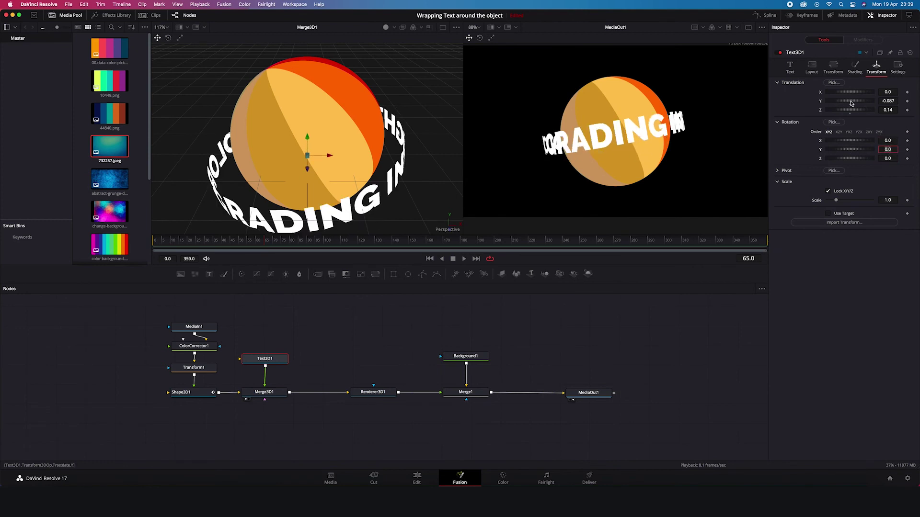
Reset the text's depth position to 0 and spin the ring to Y rotation -307.8
drag(851, 104, 851, 105)
click(891, 109)
text(0)
key(Tab)
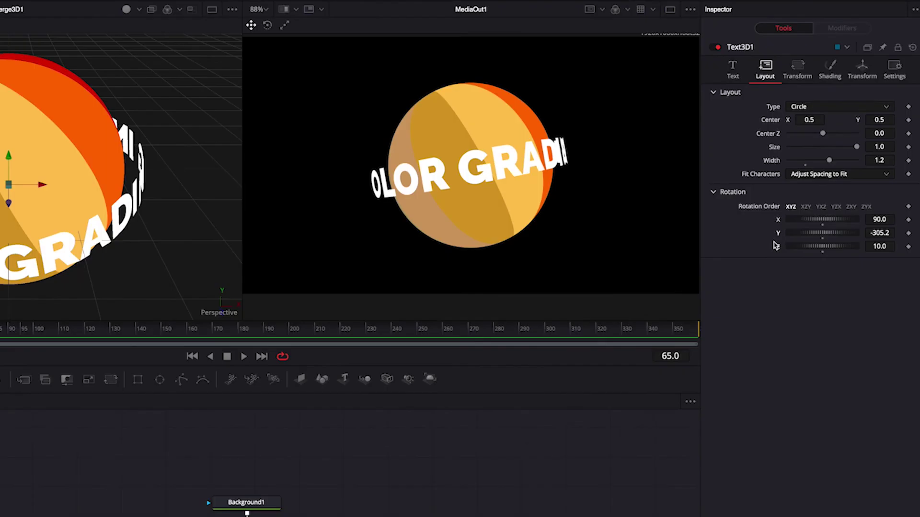
drag(775, 245, 774, 242)
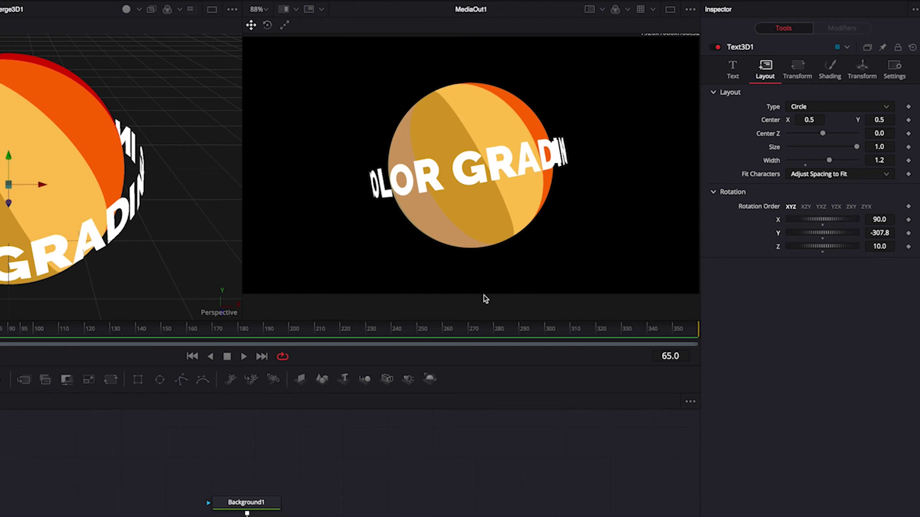
Set the 3D text's Extrusion Depth to 0.0362 in the Text tab
click(733, 74)
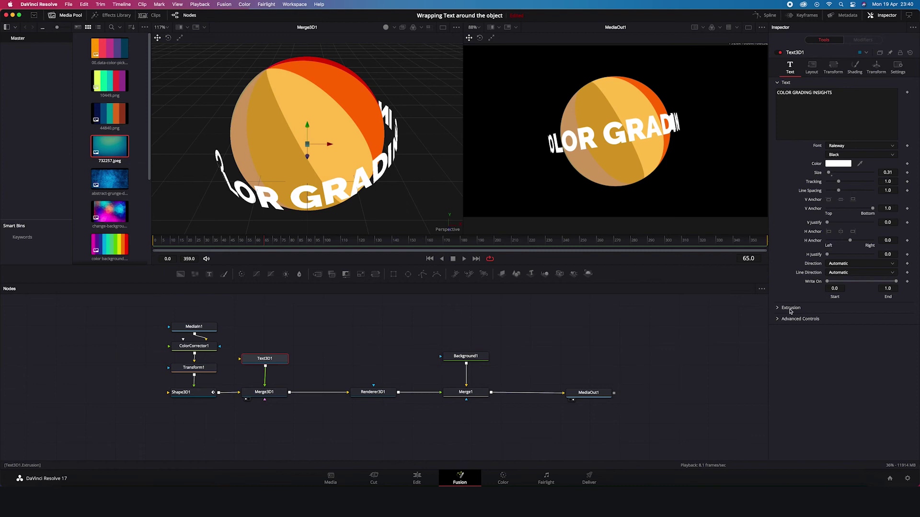
click(777, 309)
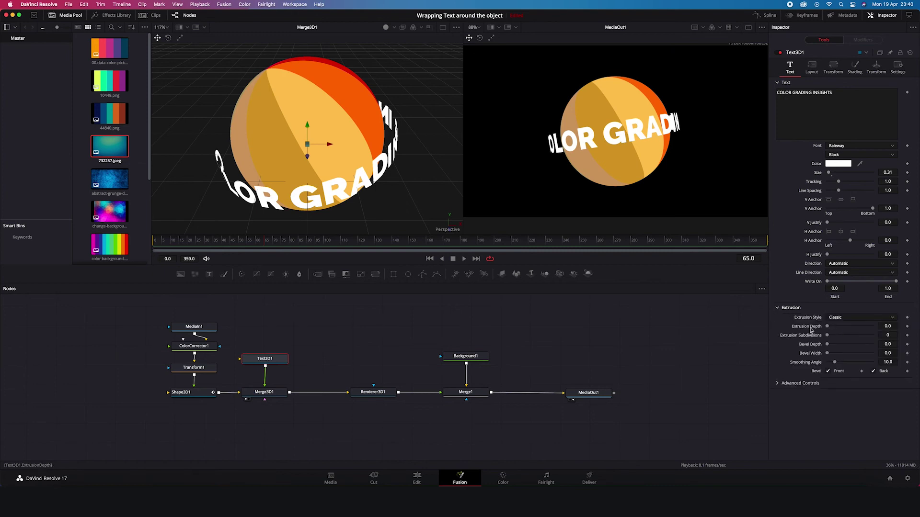
drag(827, 326, 836, 327)
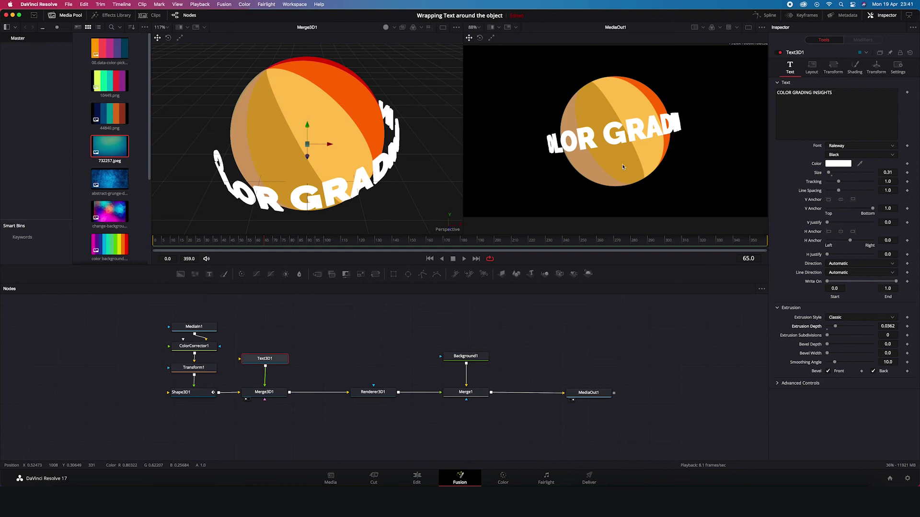
Turn on Enable Lighting for the Renderer3D1 node
click(376, 397)
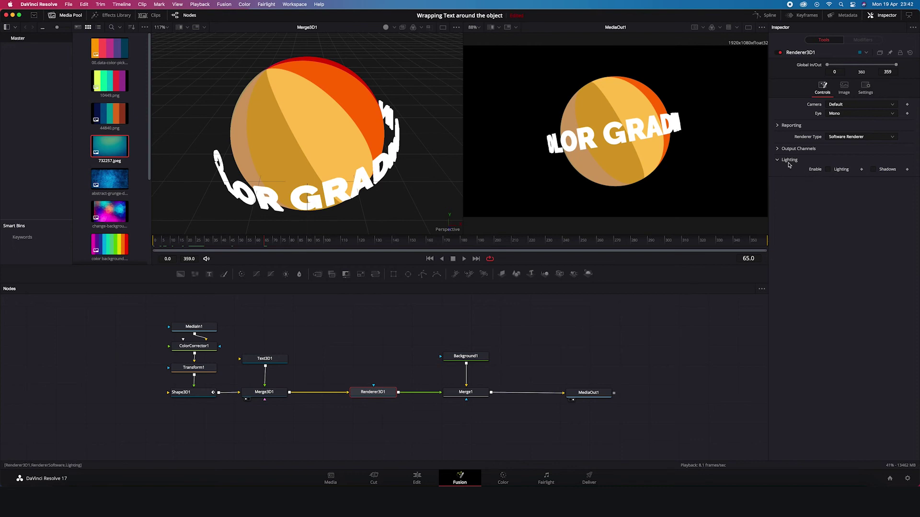
click(829, 170)
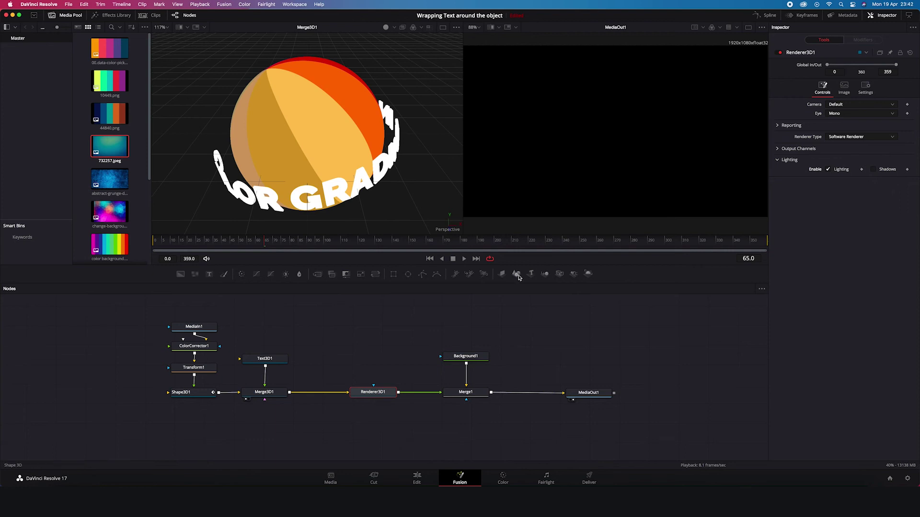
Add a Spot Light node from the 'spo' search and place SpotLight1 below Merge3D1
key(shift+space)
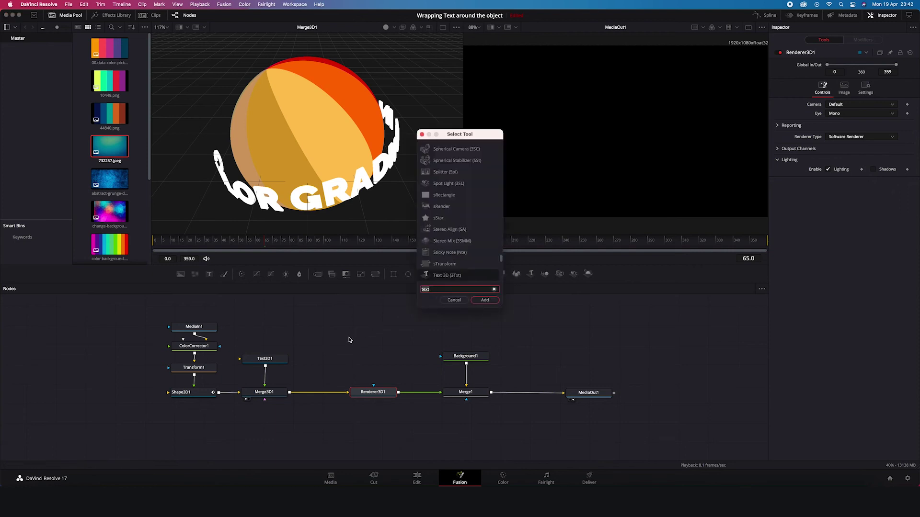
text(spot)
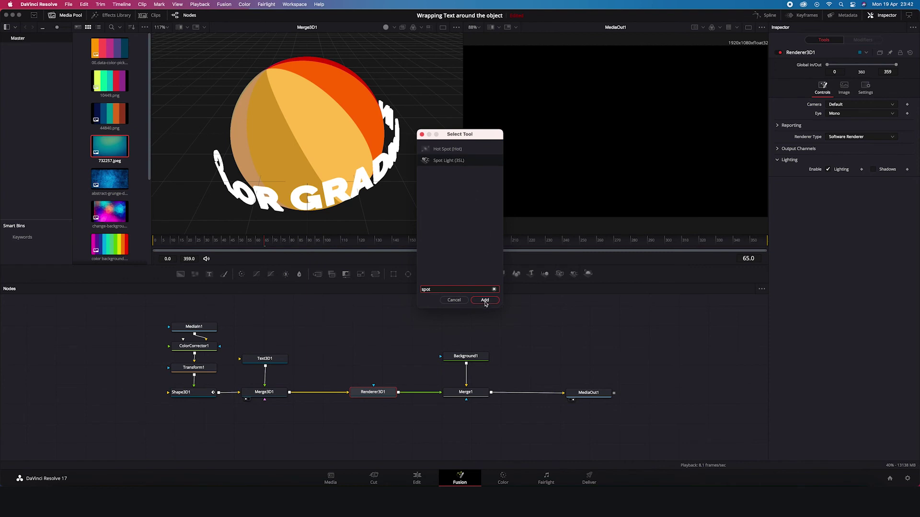
click(485, 300)
drag(274, 417, 271, 394)
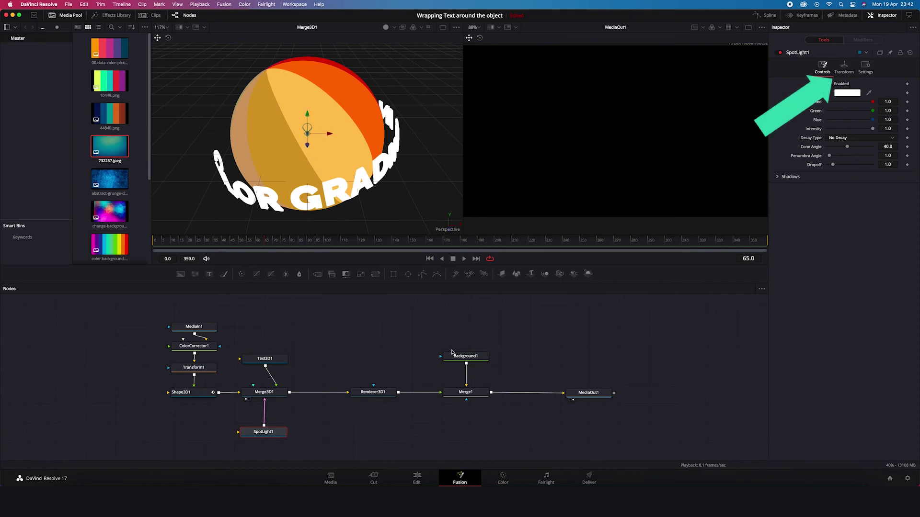
Position SpotLight1 at translation X -0.464, Y -0.493, Z 4.35
click(844, 67)
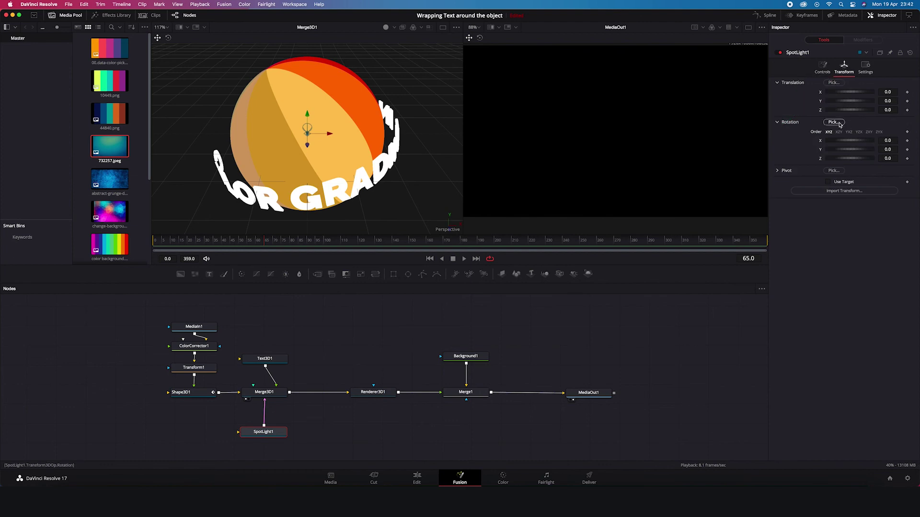
drag(844, 114, 842, 113)
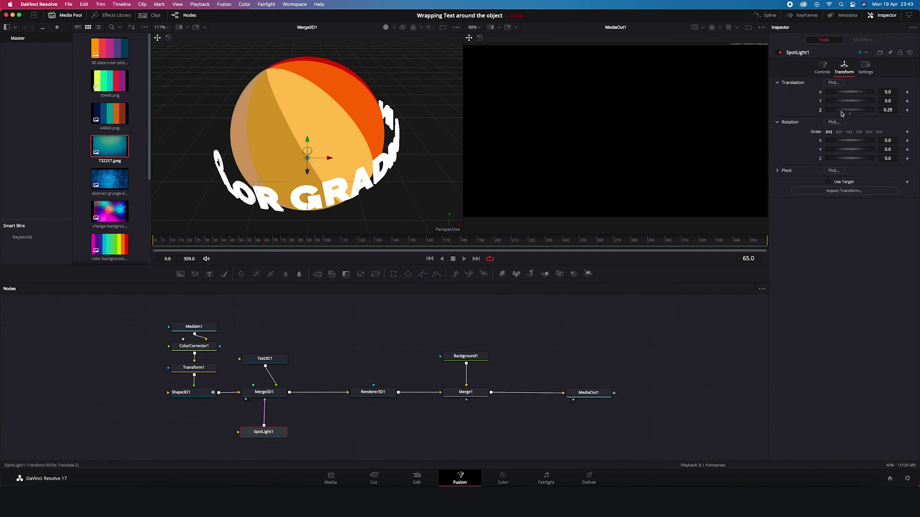
drag(842, 114, 850, 113)
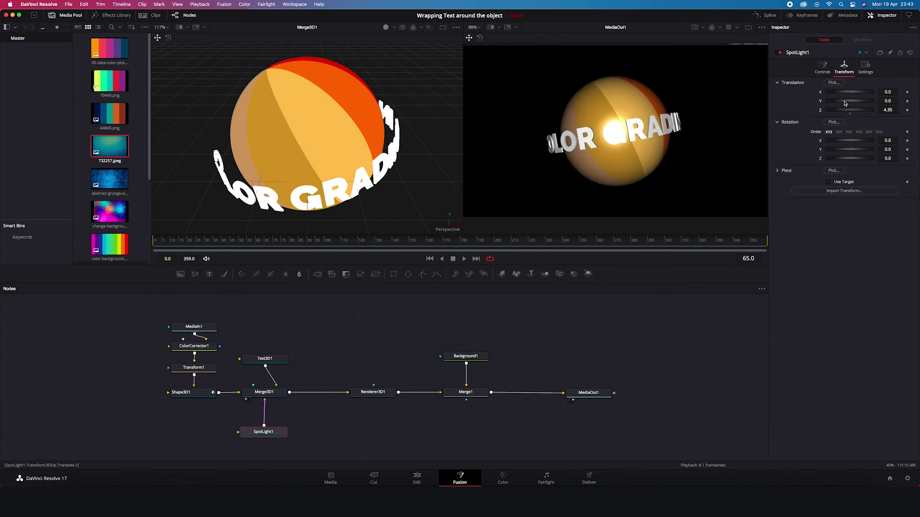
mouse_move(845, 103)
mouse_down()
mouse_move(868, 102)
mouse_move(824, 113)
mouse_move(848, 94)
mouse_up()
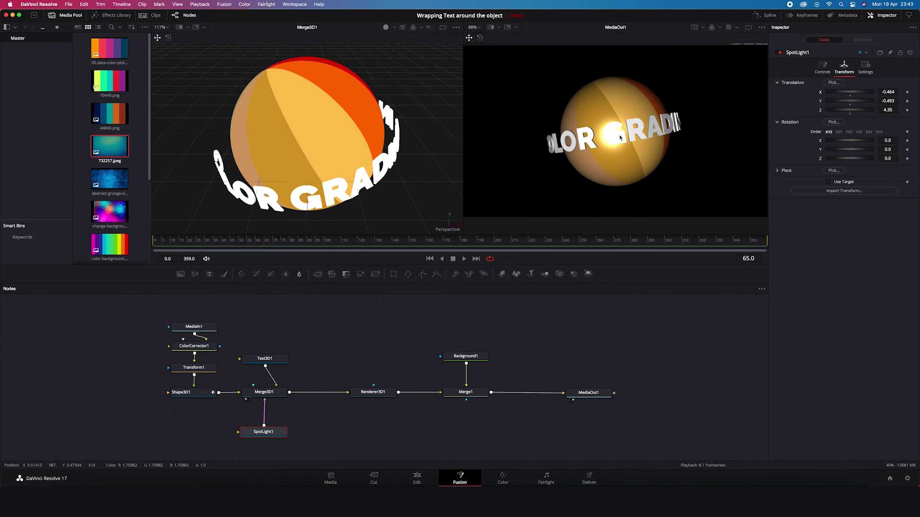
Lower Shape3D1's Material specular Intensity to 0.0
click(203, 393)
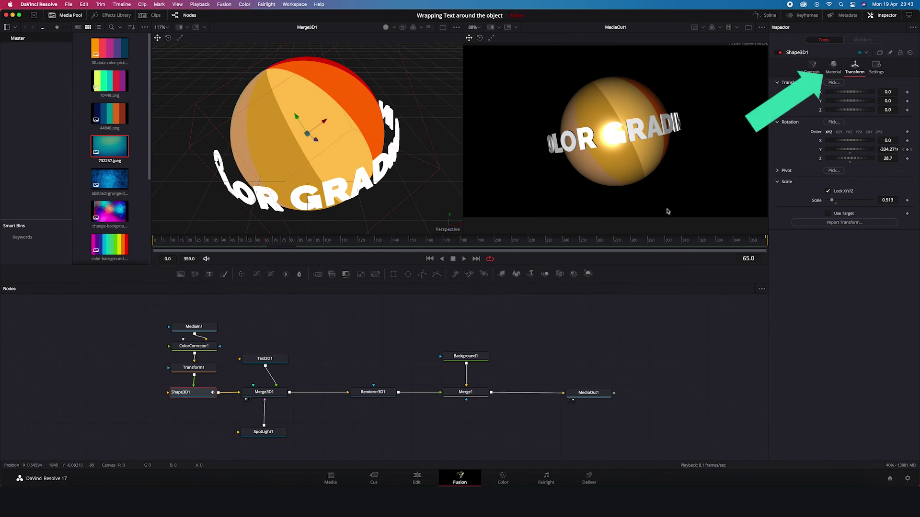
click(833, 72)
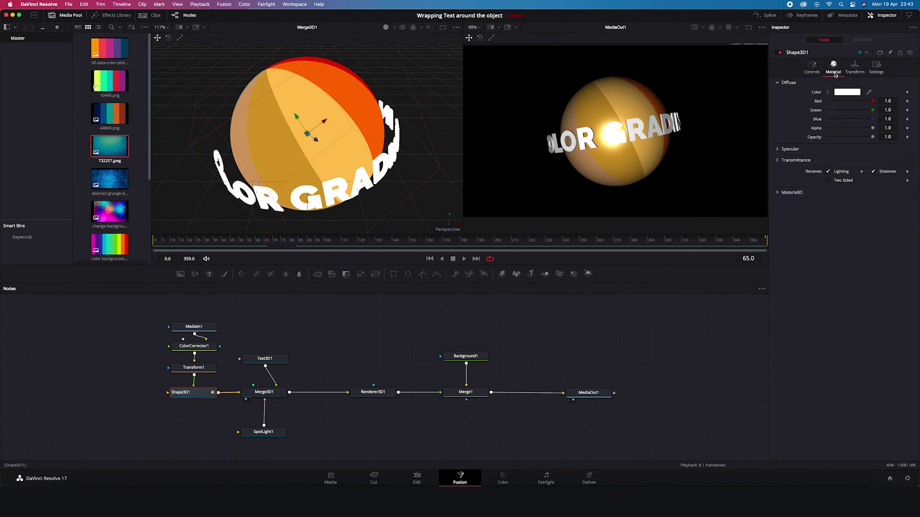
click(778, 150)
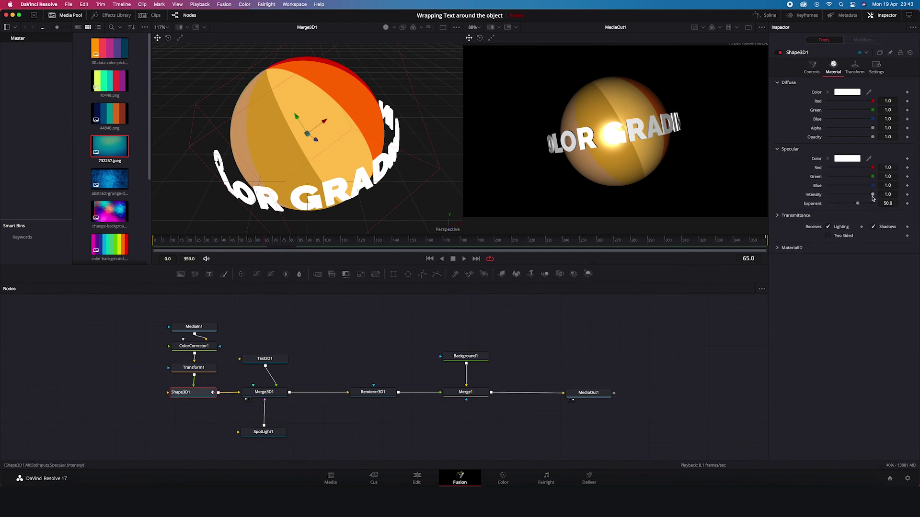
drag(872, 195, 820, 201)
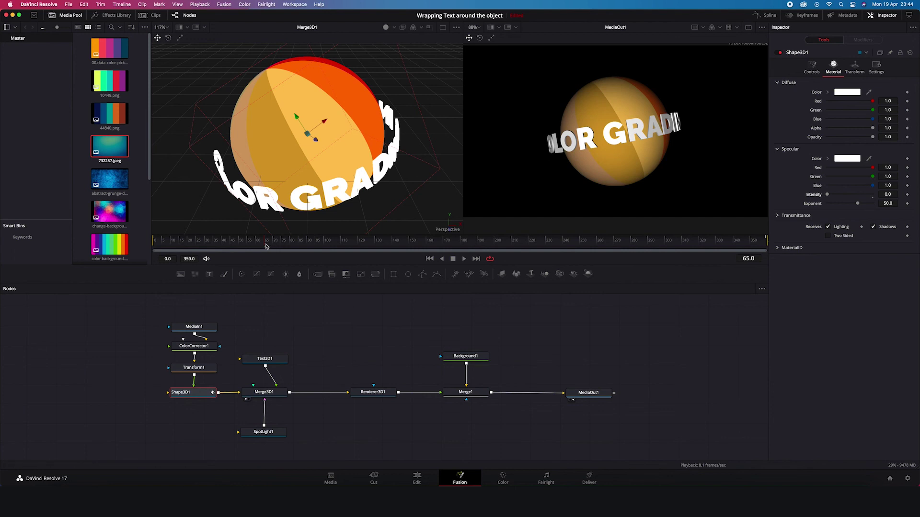
Keyframe Text3D1's Y rotation from -208.7 at frame 0 to -503.5 at frame 359
drag(266, 247, 149, 252)
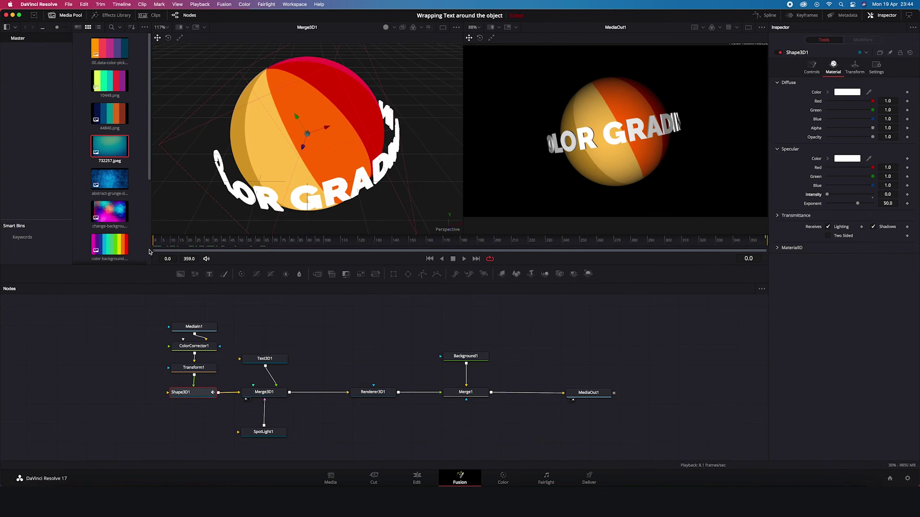
click(268, 361)
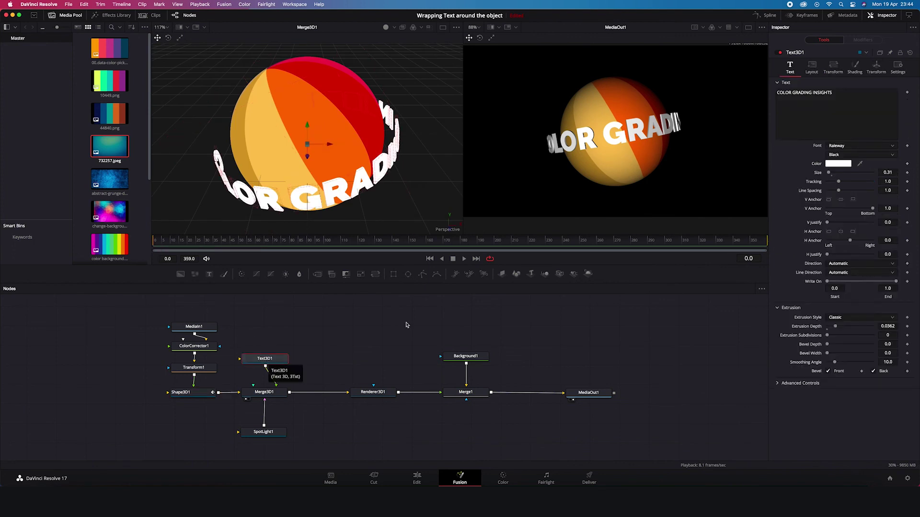
click(812, 67)
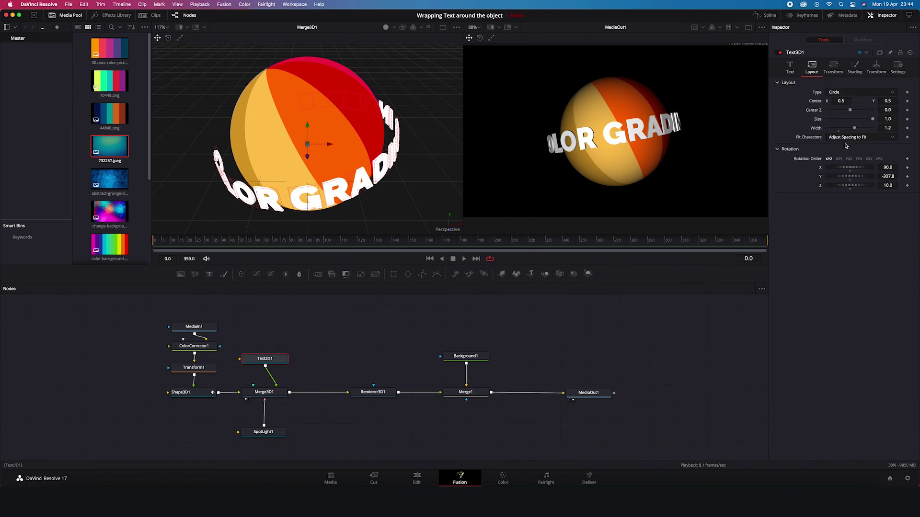
drag(847, 179, 859, 178)
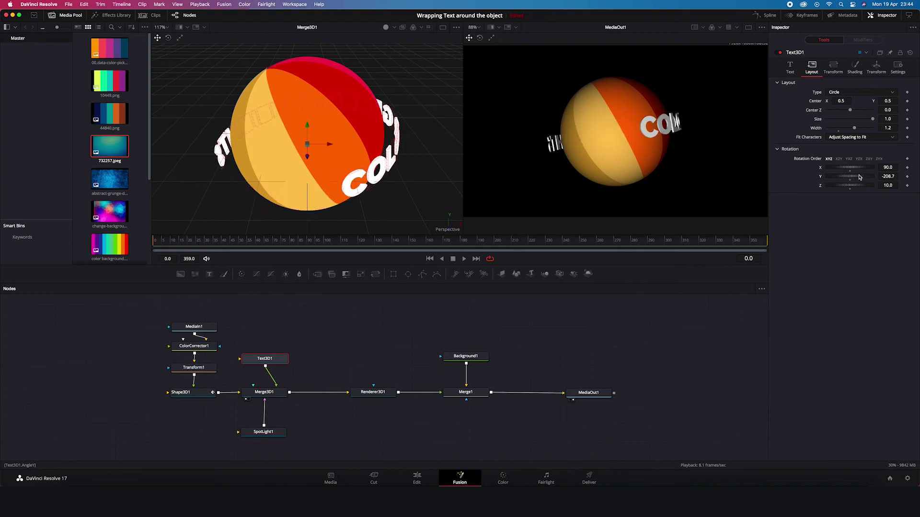
click(907, 176)
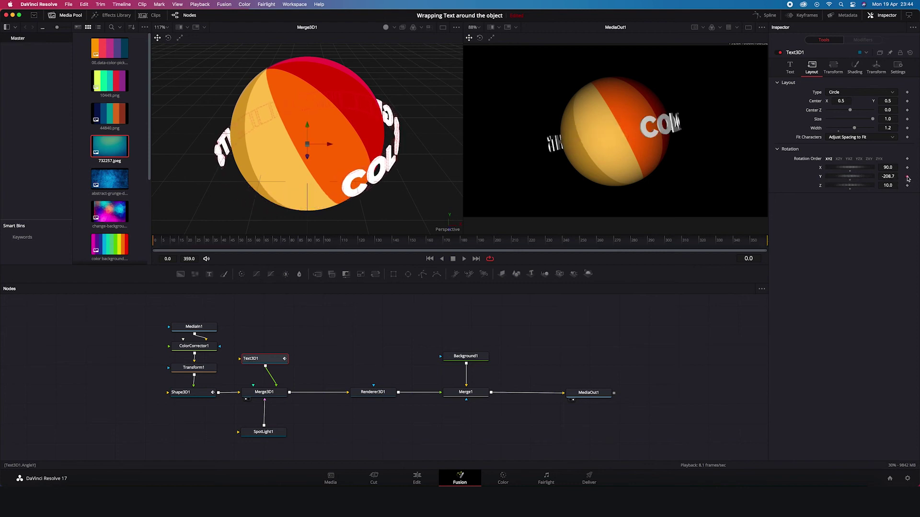
drag(488, 248, 771, 246)
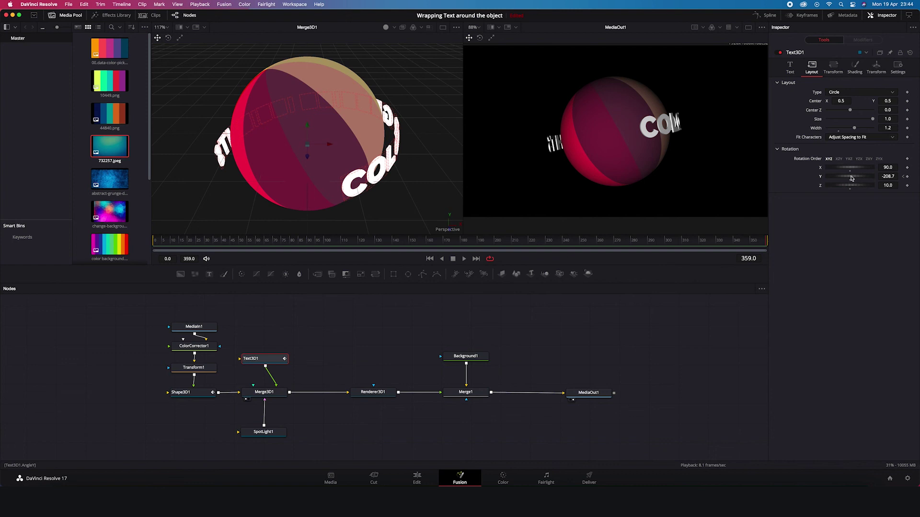
drag(852, 178, 811, 187)
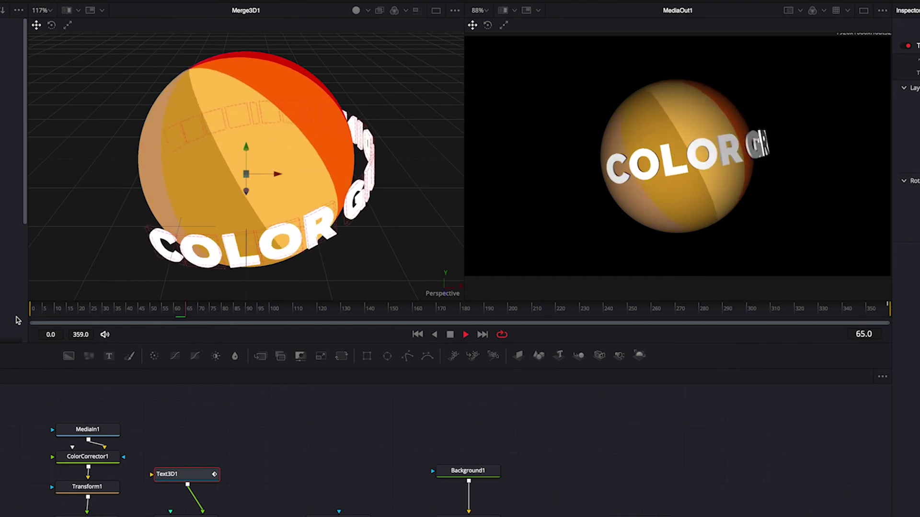
Smooth the four Shape3D1 and Text3D1 Y rotation keyframes in the Spline editor, then switch to the Edit page
key(space)
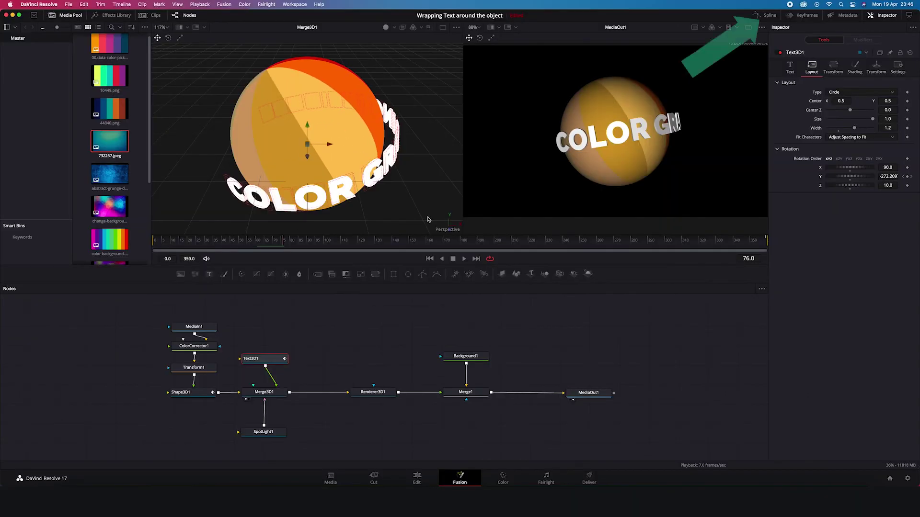
click(777, 18)
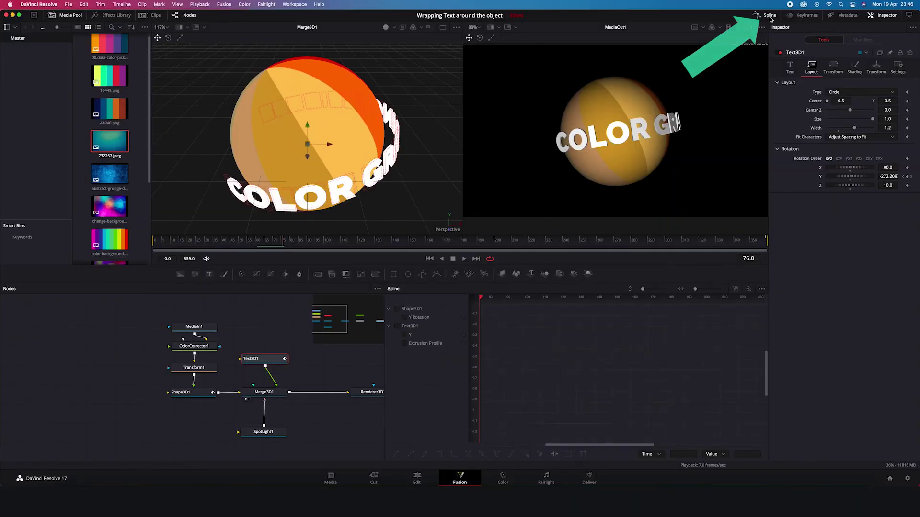
click(397, 309)
click(397, 327)
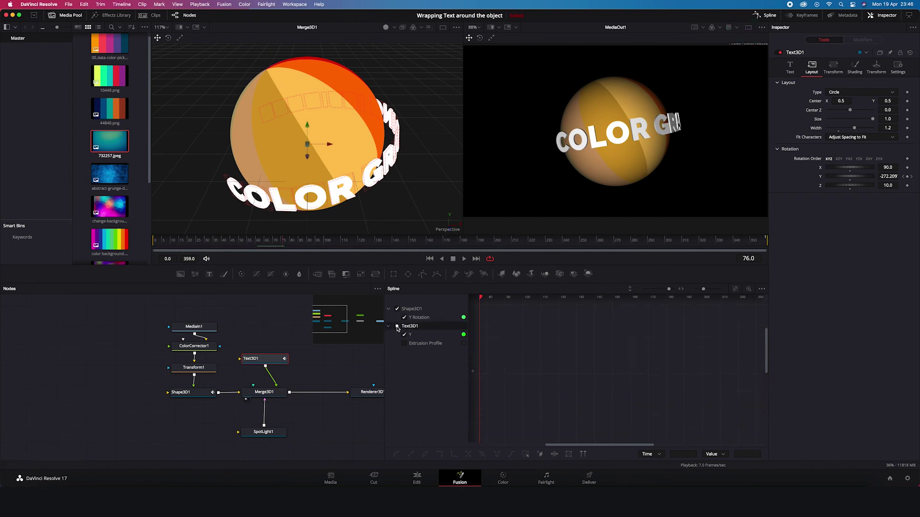
drag(669, 288, 647, 295)
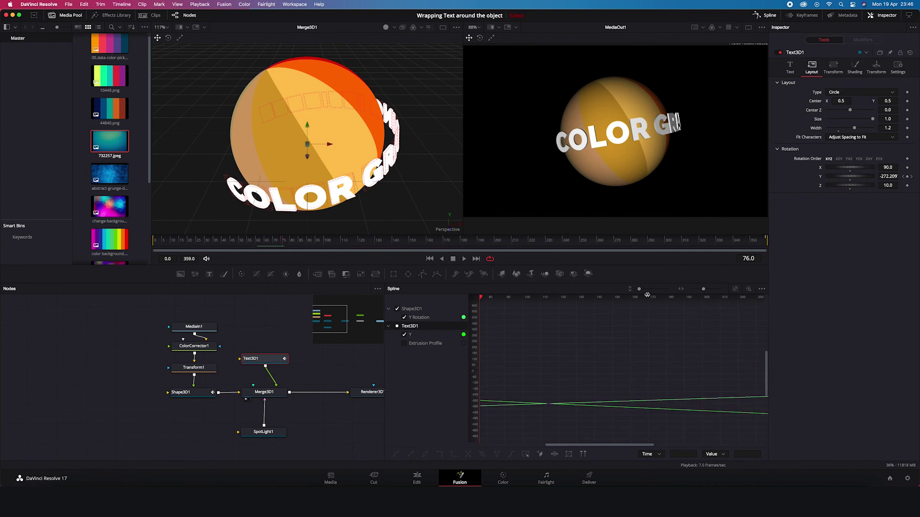
drag(707, 291, 683, 291)
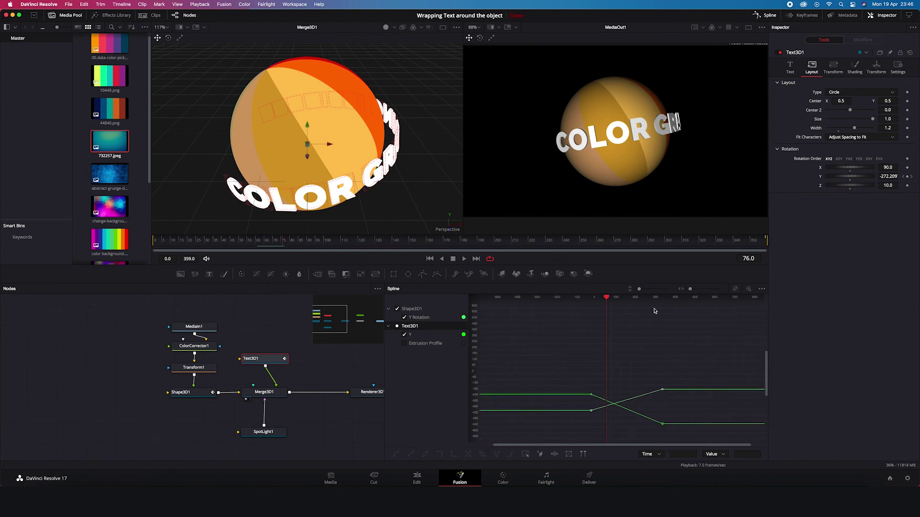
drag(567, 360, 684, 441)
key(s)
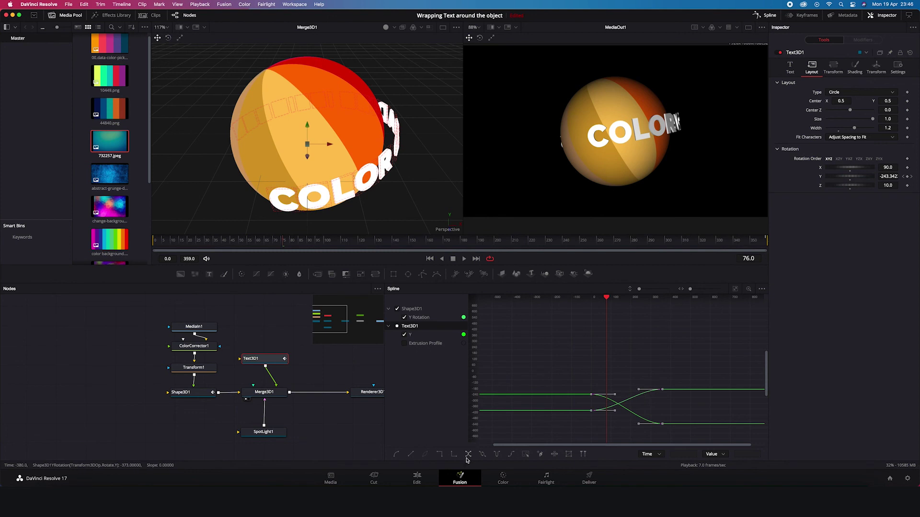
click(417, 479)
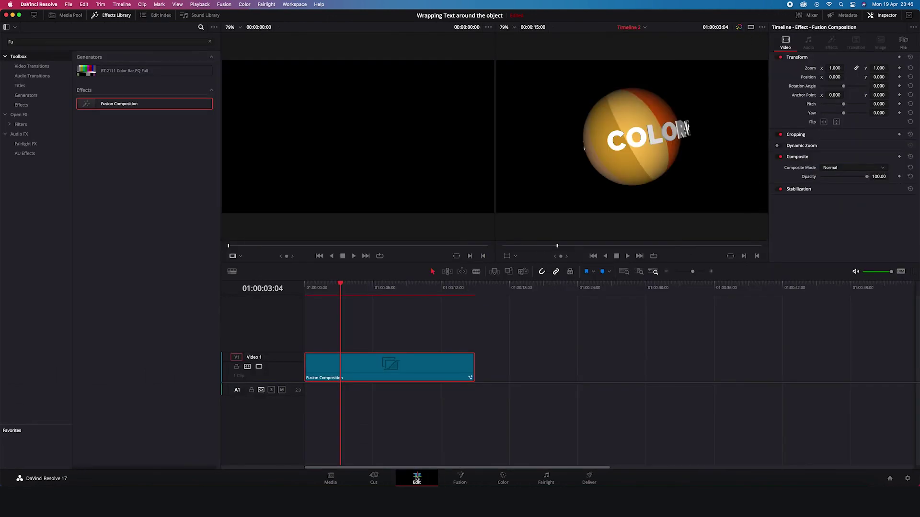
Add 48-frame cross dissolves at both clip ends and lengthen each to about 3.2 seconds
click(309, 368)
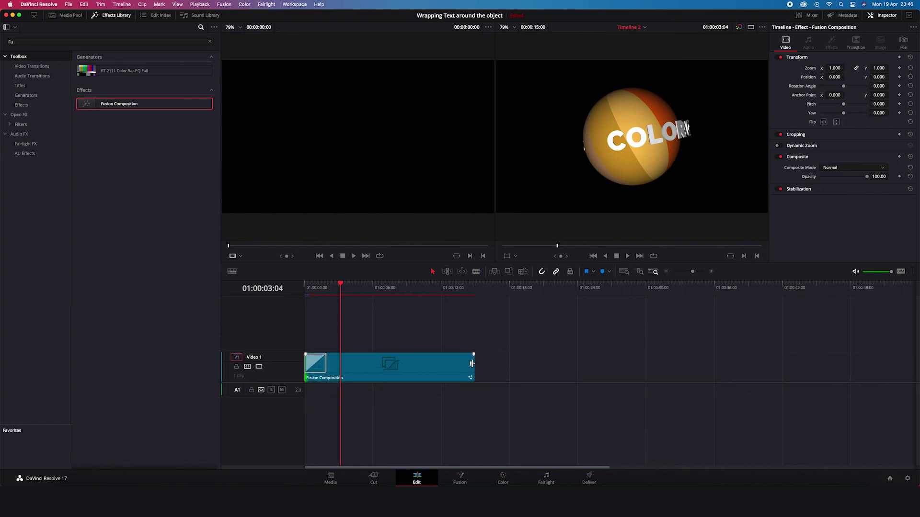
right_click(472, 364)
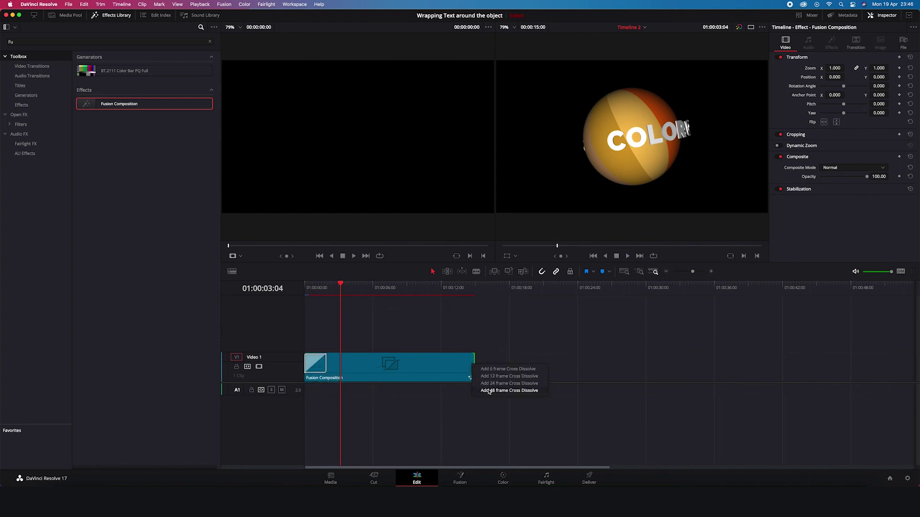
click(489, 391)
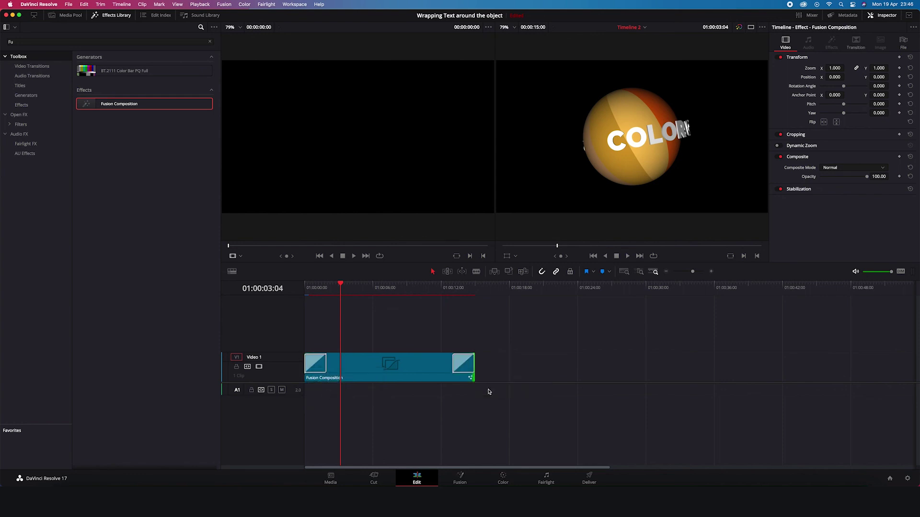
drag(325, 360, 339, 361)
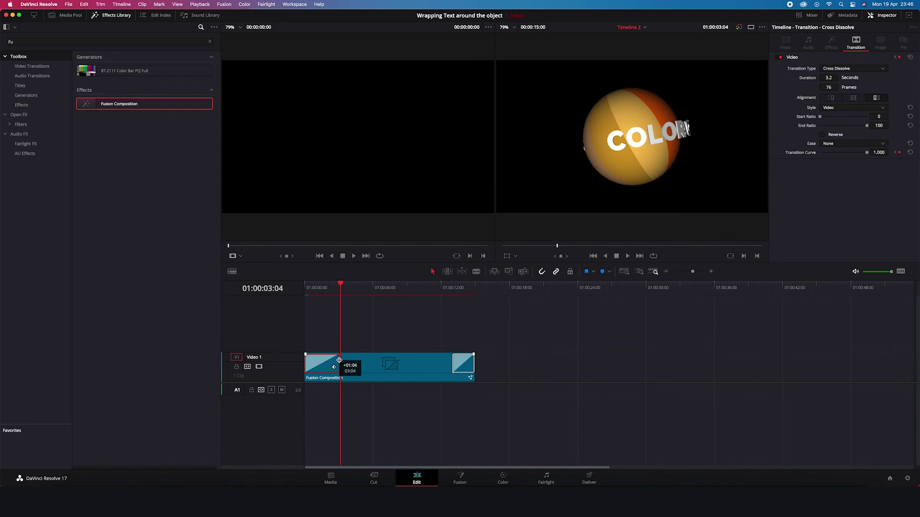
drag(453, 363, 439, 363)
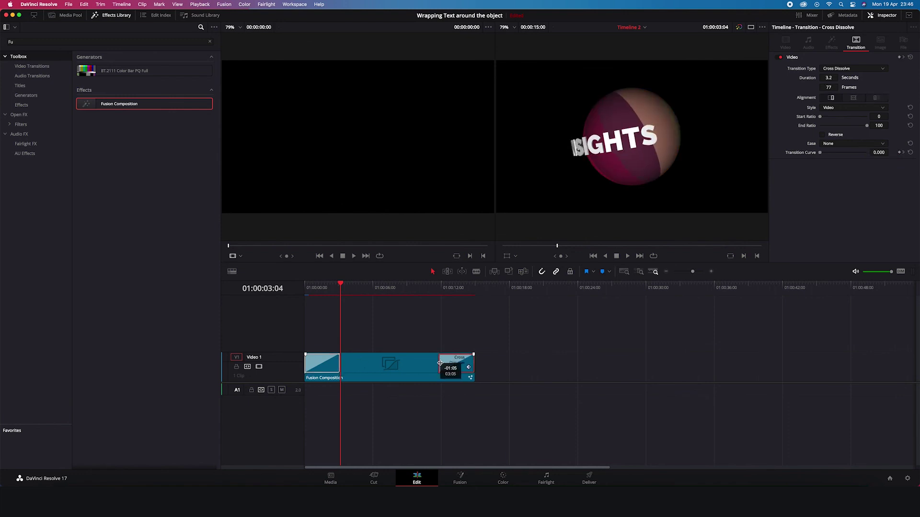